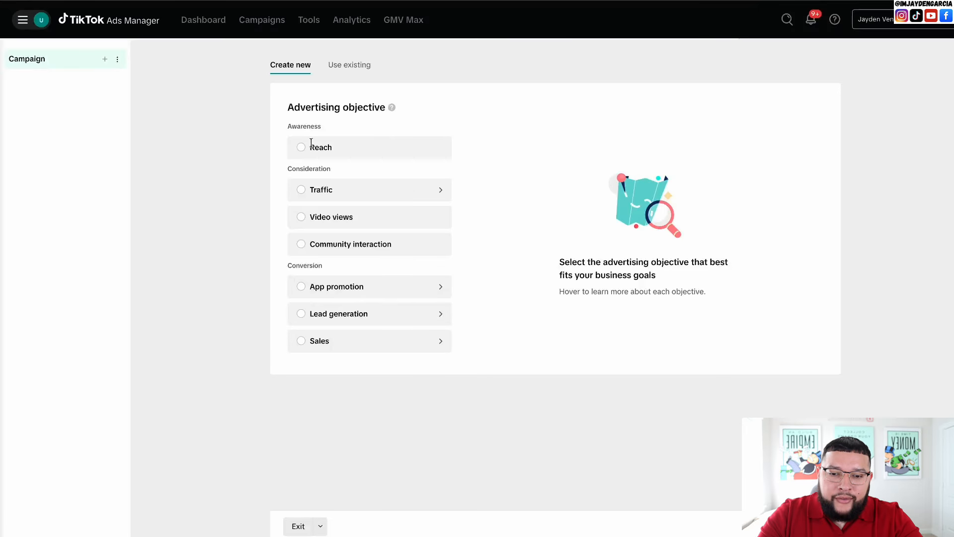
Choose Sales as the advertising objective, with Website as the sales destination and Manual campaign as the type.
mouse_move(340, 222)
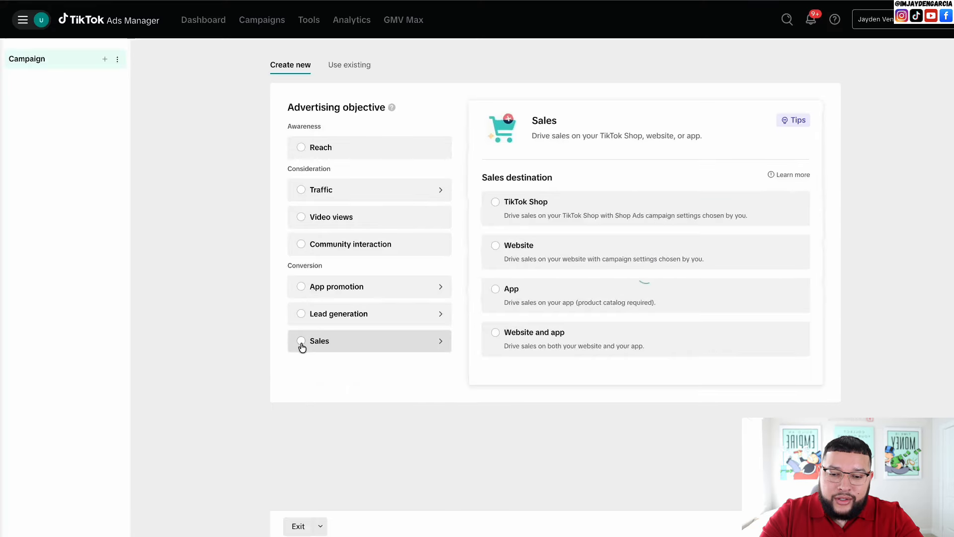
left_click(305, 340)
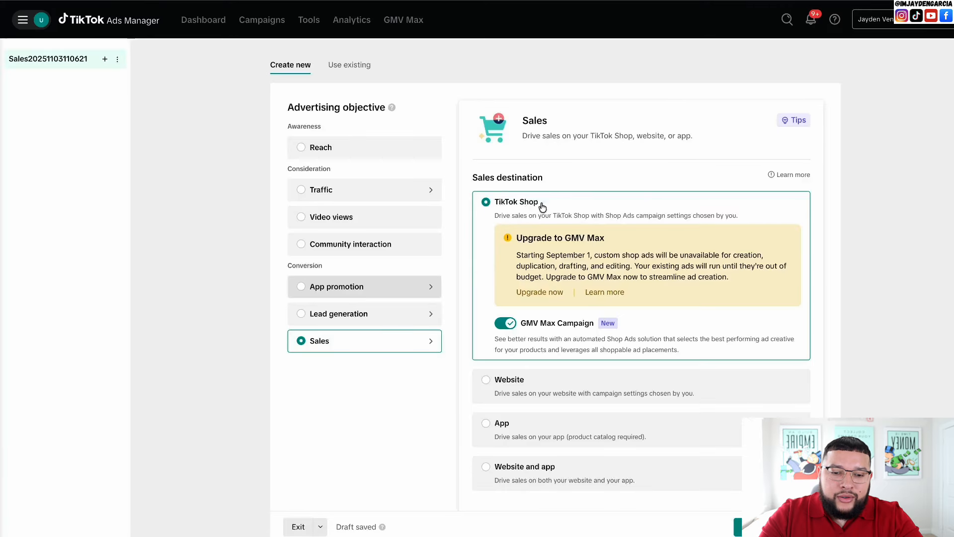
scroll(503, 424, "down", 1)
left_click(494, 351)
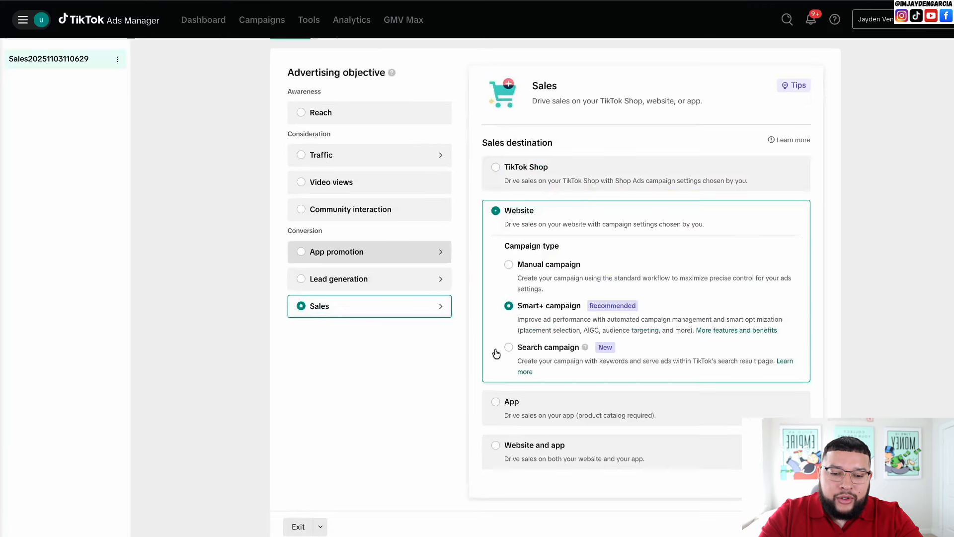
left_click(509, 264)
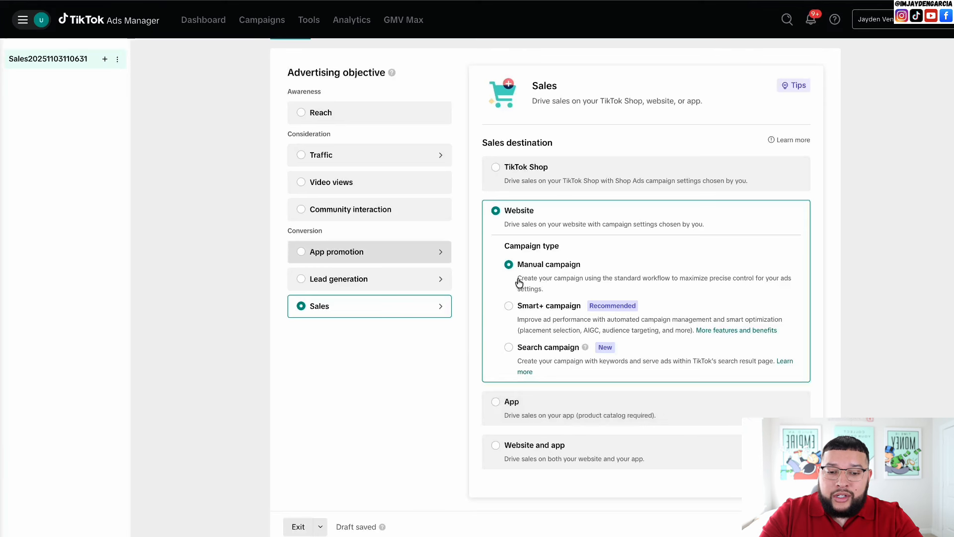
Turn off the catalog campaign option and name the campaign "(product name) Testing Campaign".
scroll(390, 323, "down", 5)
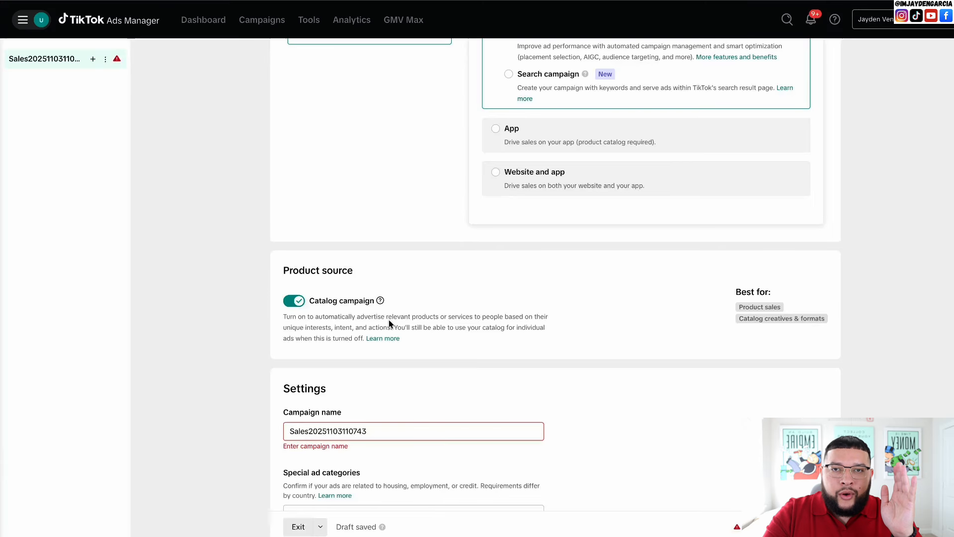
left_click(299, 300)
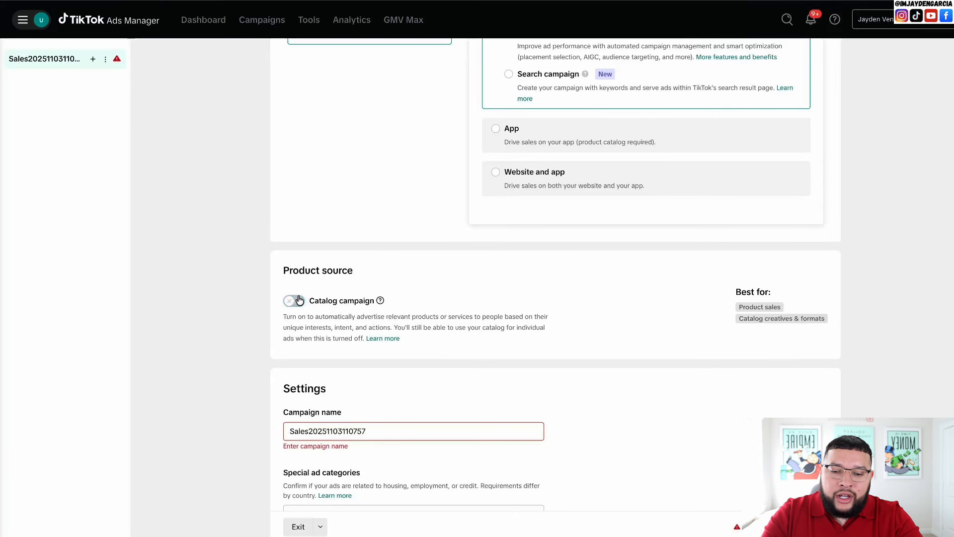
triple_click(330, 433)
key("BackSpace")
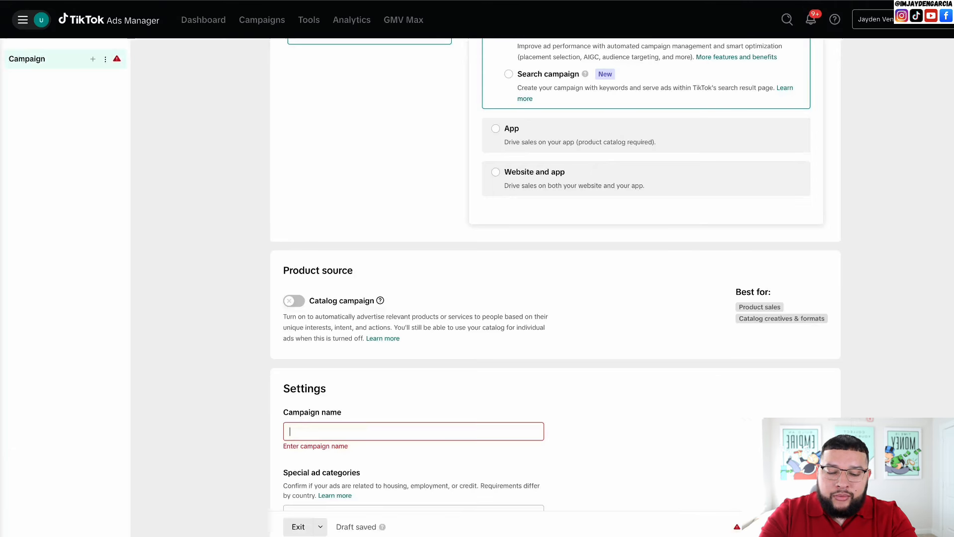
type("Product")
key("BackSpace")
key("BackSpace")
key("BackSpace")
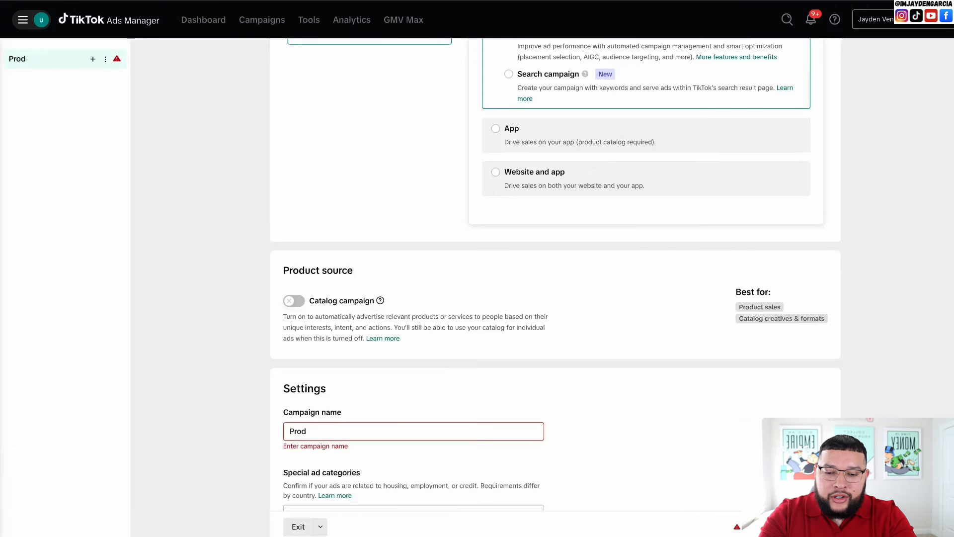
key("BackSpace")
key("BackSpace")
key("BackSpace")
key("BackSpace")
type("(product name")
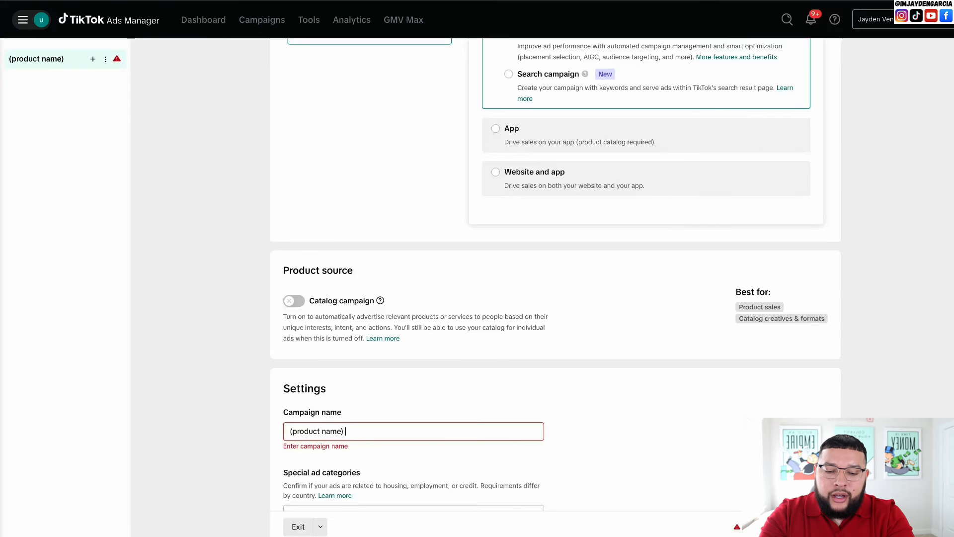
type(") Testing Cam")
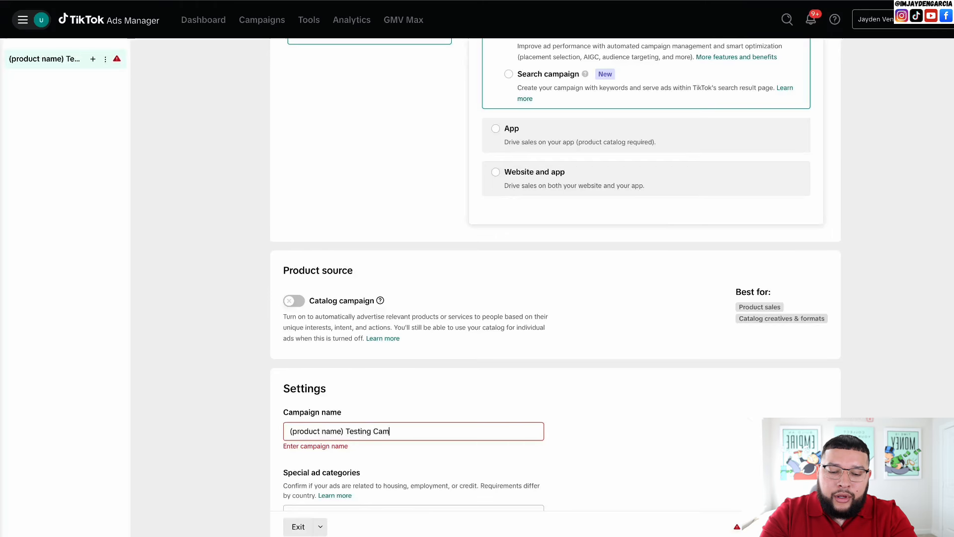
type("paign")
Enable campaign budget optimization and set the daily budget to 50 USD.
scroll(290, 442, "down", 3)
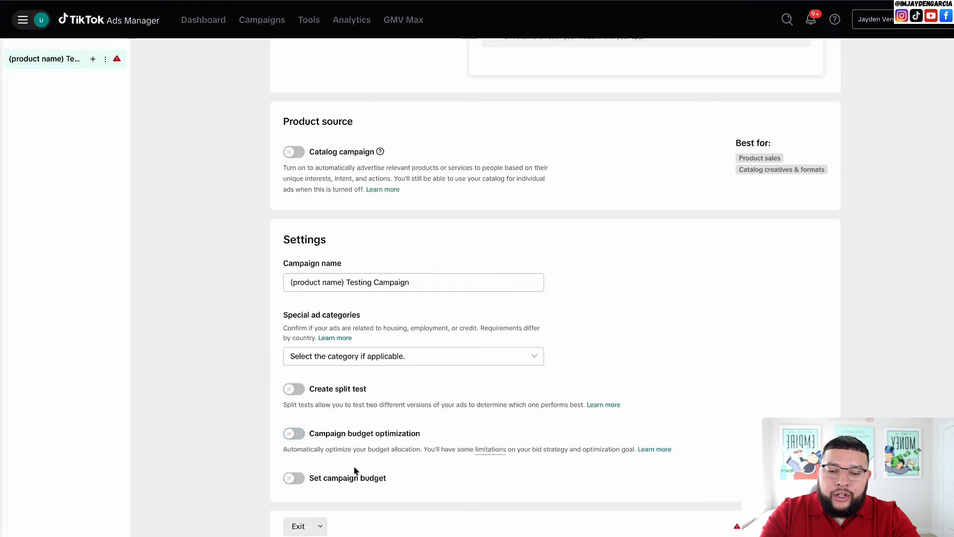
left_click(291, 436)
scroll(290, 441, "down", 1)
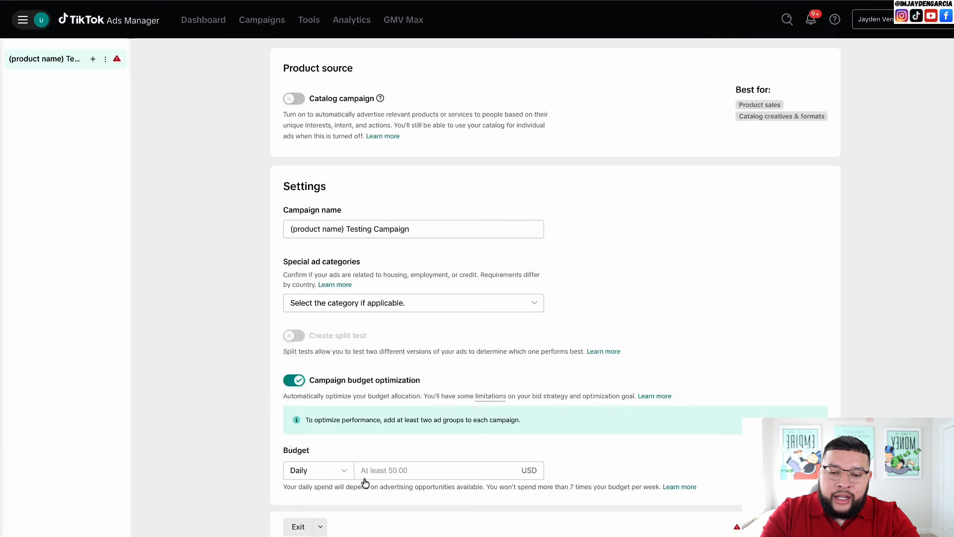
left_click(379, 463)
type("50")
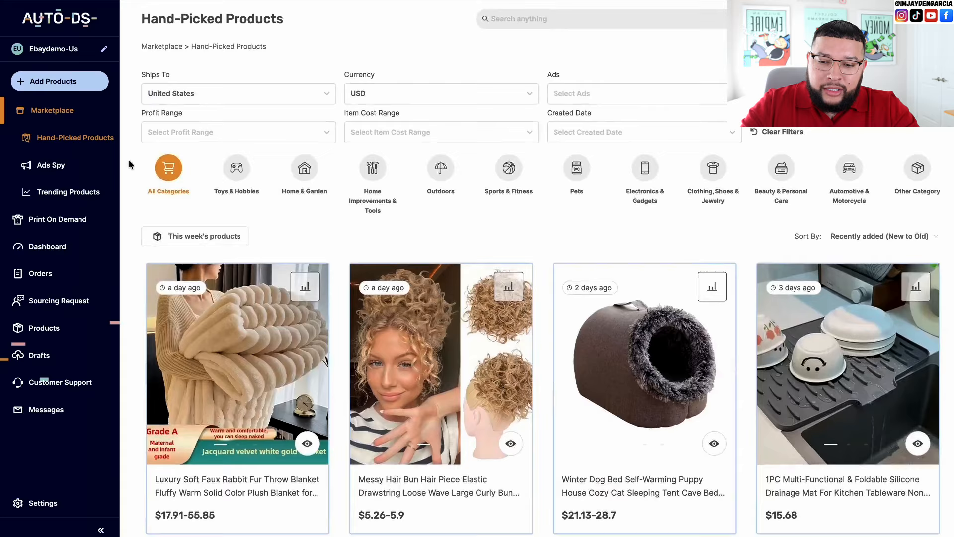
Switch to AutoDS and browse the hand-picked products in the marketplace.
scroll(129, 164, "down", 2)
scroll(129, 164, "down", 3)
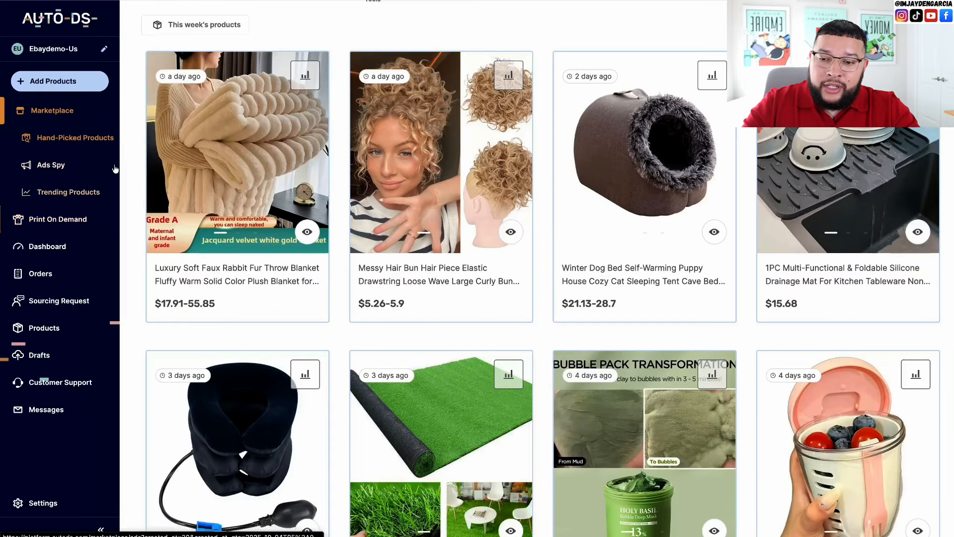
scroll(135, 177, "down", 2)
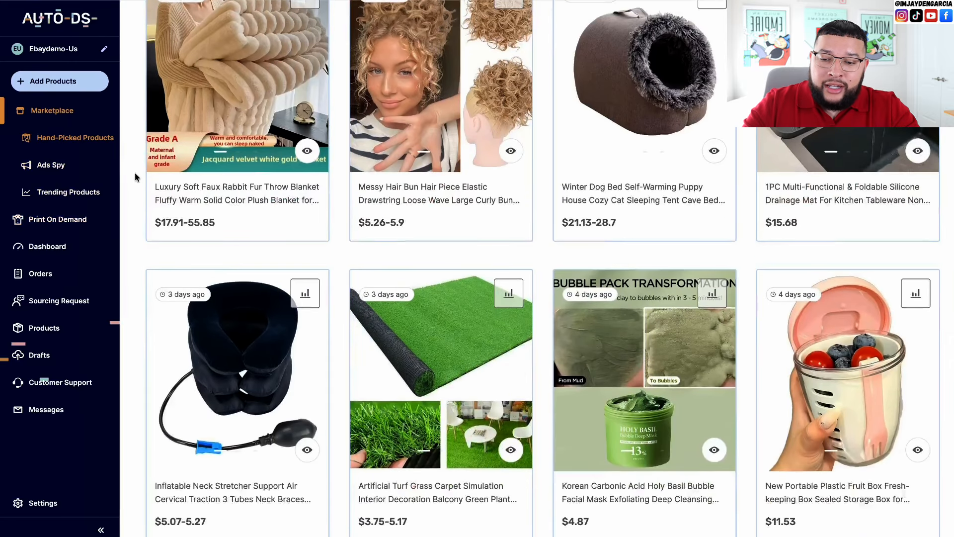
scroll(135, 176, "down", 3)
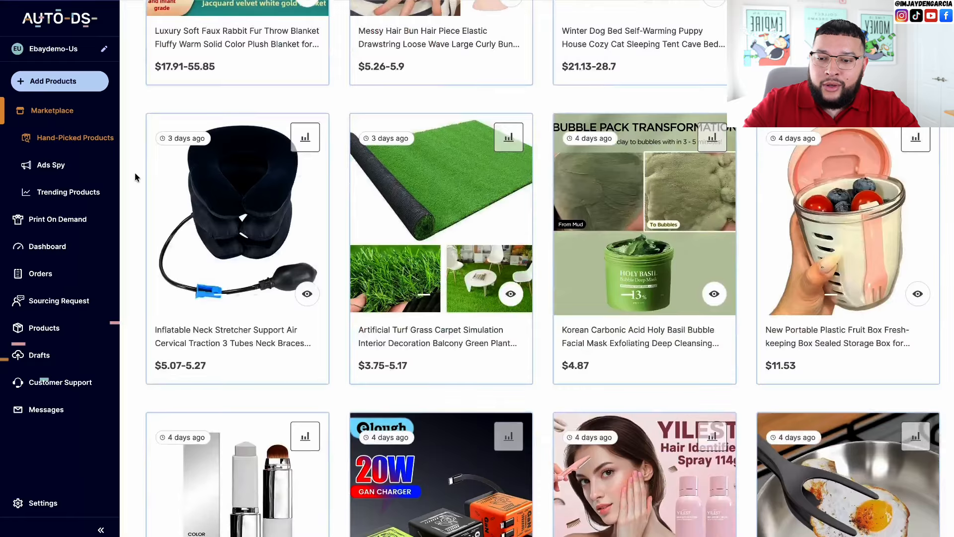
scroll(135, 176, "down", 2)
scroll(135, 177, "down", 1)
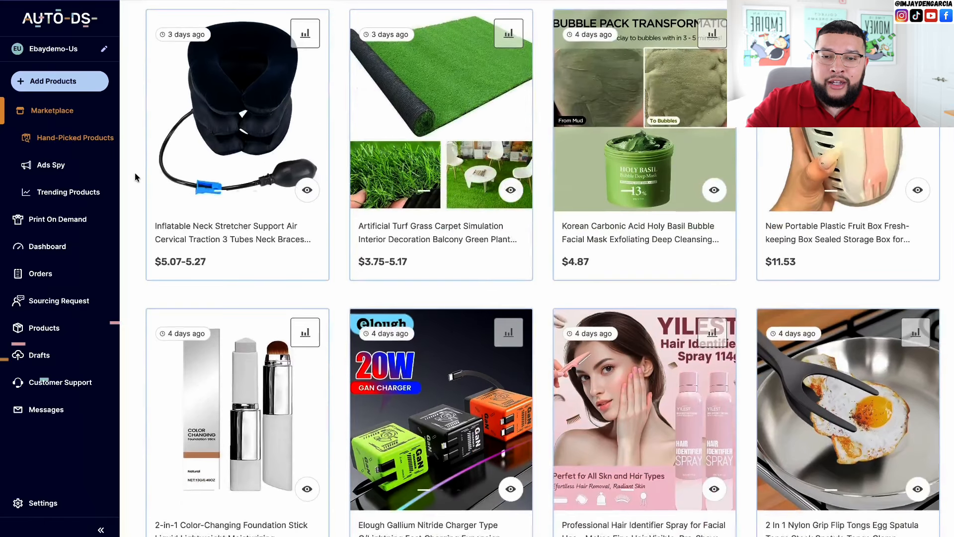
scroll(136, 176, "down", 2)
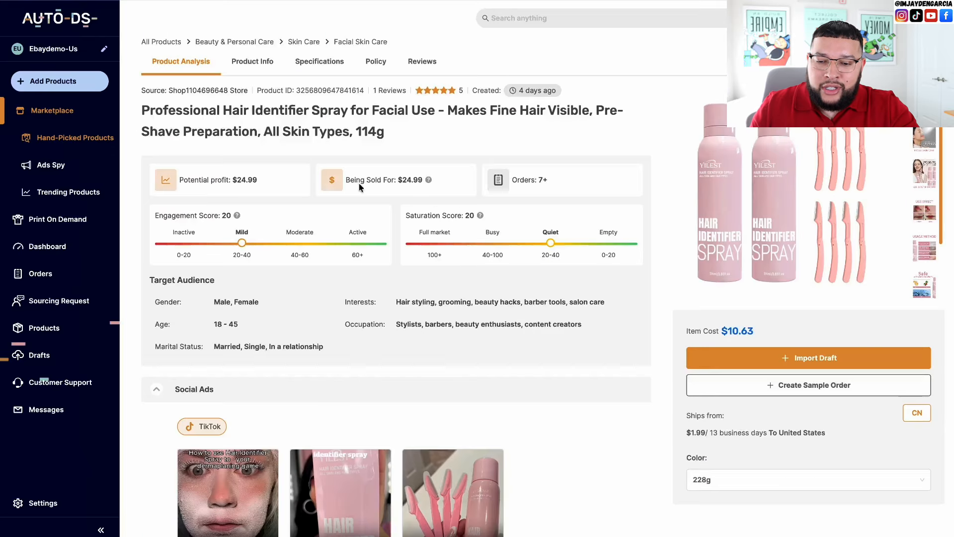
Review the product analysis, target audience and social ads of the hair identifier spray and the portable fruit box.
scroll(360, 186, "down", 3)
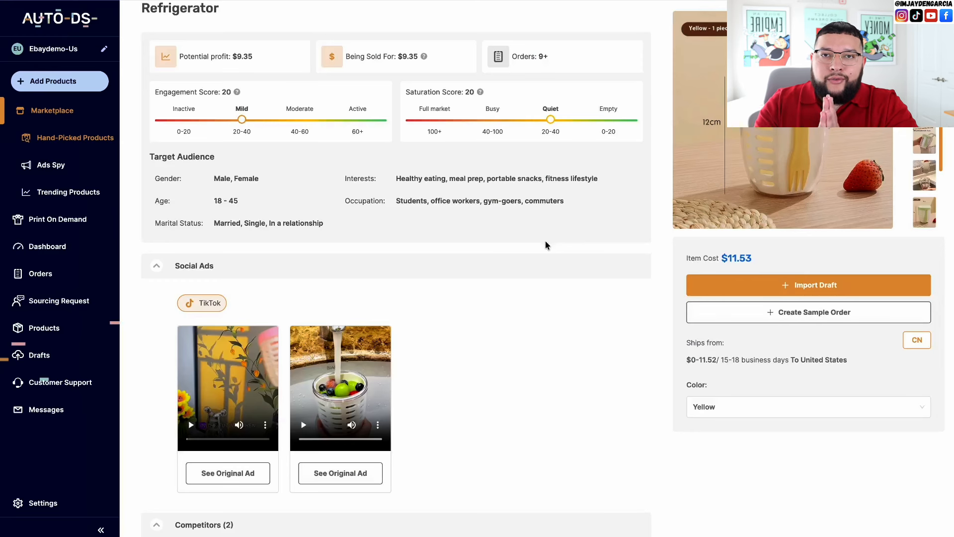
scroll(546, 244, "down", 3)
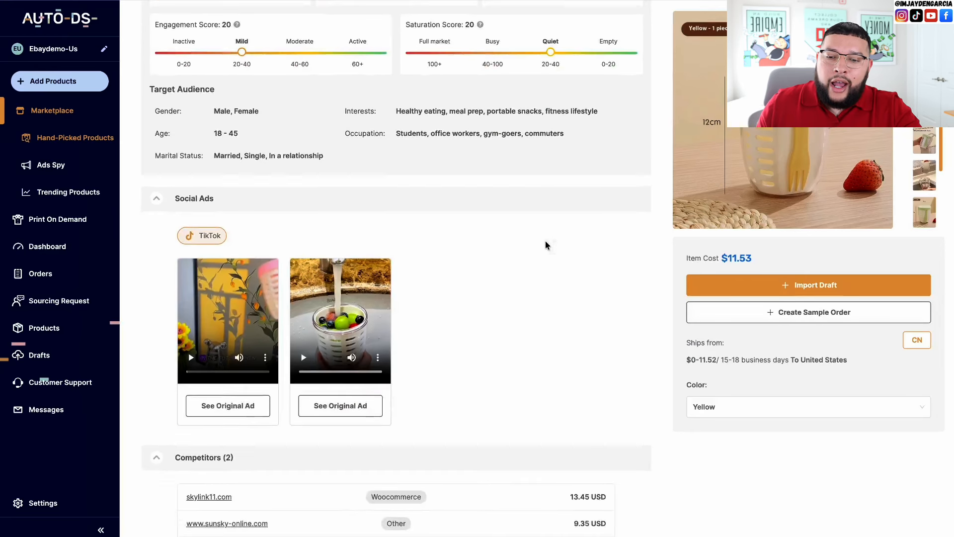
scroll(547, 243, "up", 6)
scroll(551, 239, "down", 1)
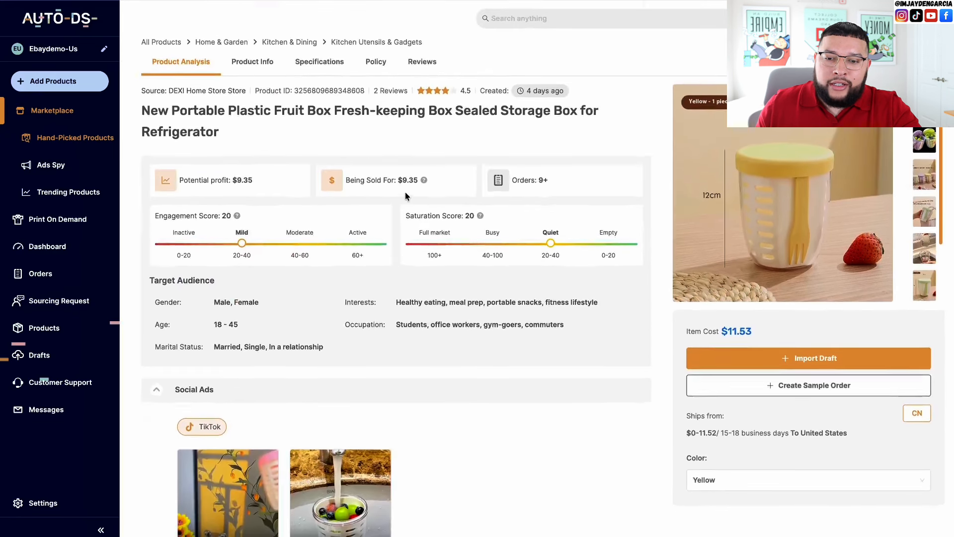
scroll(532, 325, "down", 3)
scroll(531, 326, "down", 2)
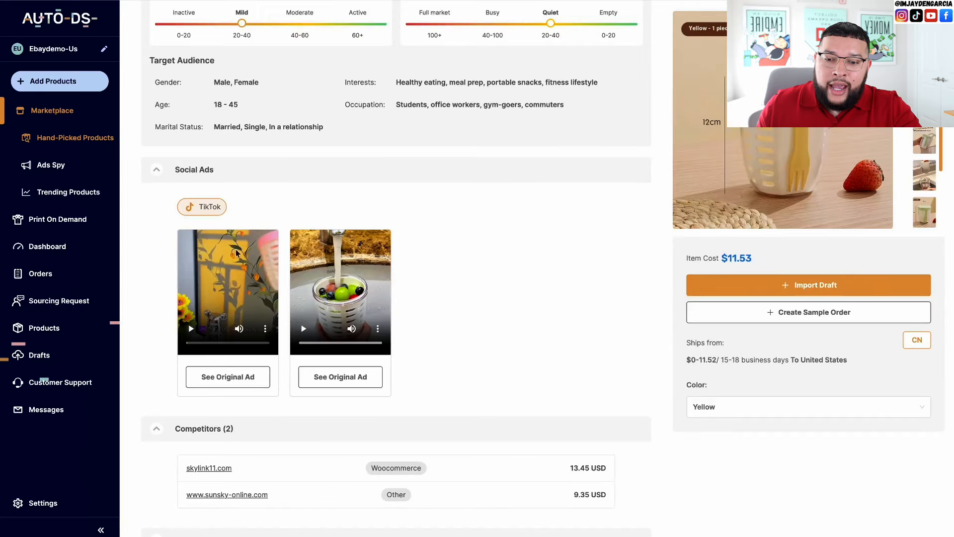
Check the options of the fruit box's first TikTok ad video, then collapse Social Ads to view the competitors.
left_click(263, 328)
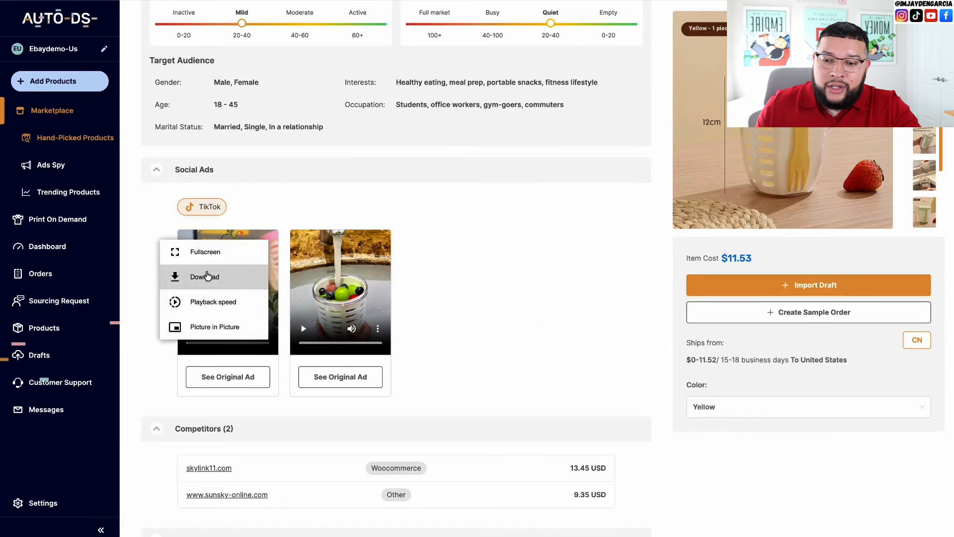
left_click(462, 297)
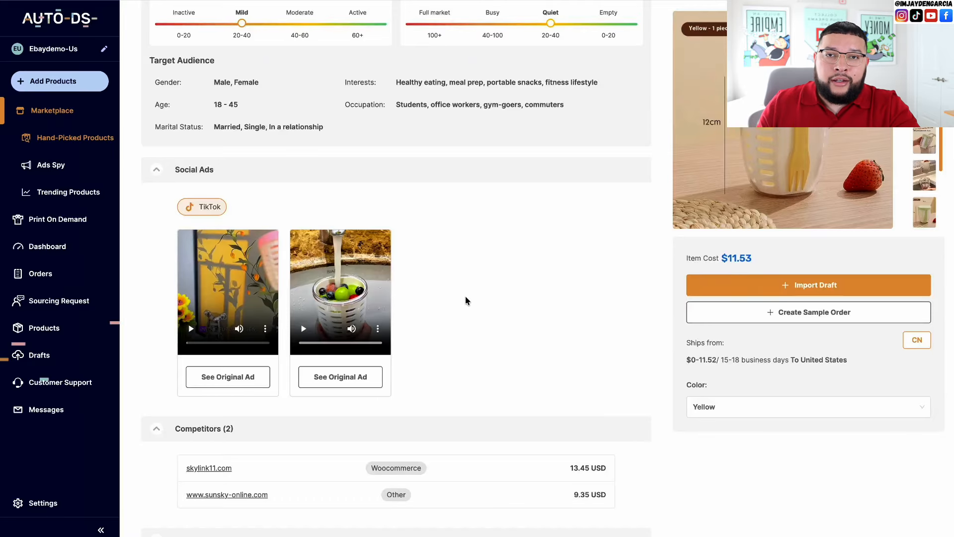
left_click(153, 169)
scroll(150, 129, "down", 1)
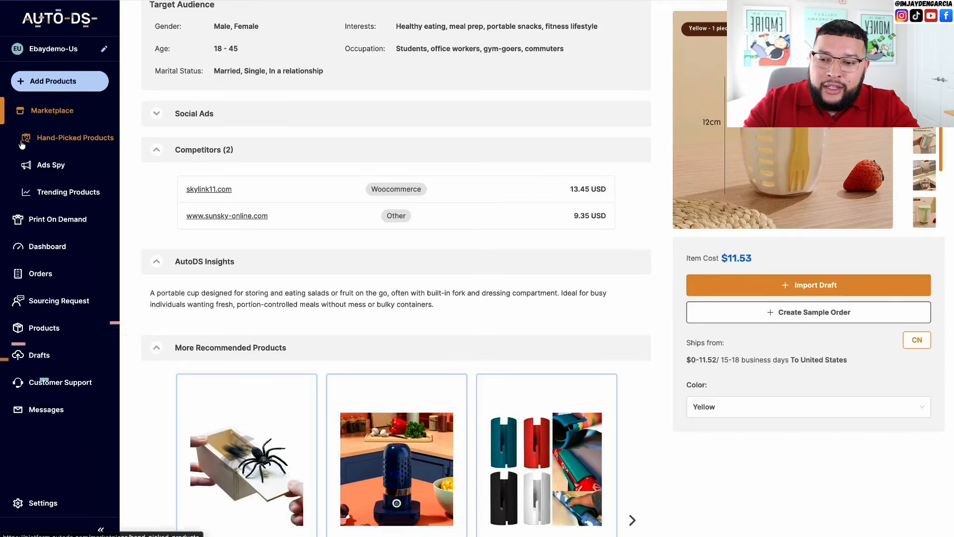
Browse the ads in Ads Spy, filtering them by Facebook and then by TikTok.
left_click(53, 168)
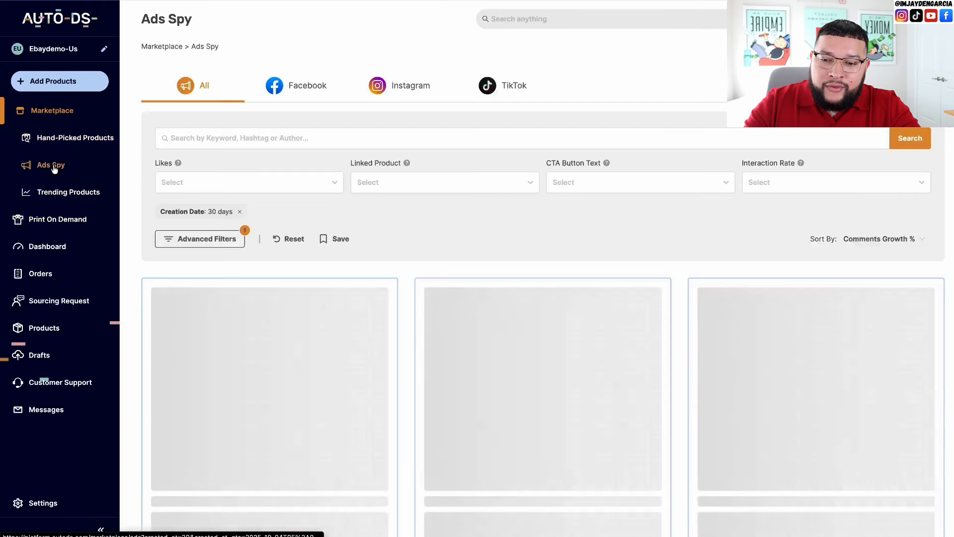
scroll(138, 193, "down", 10)
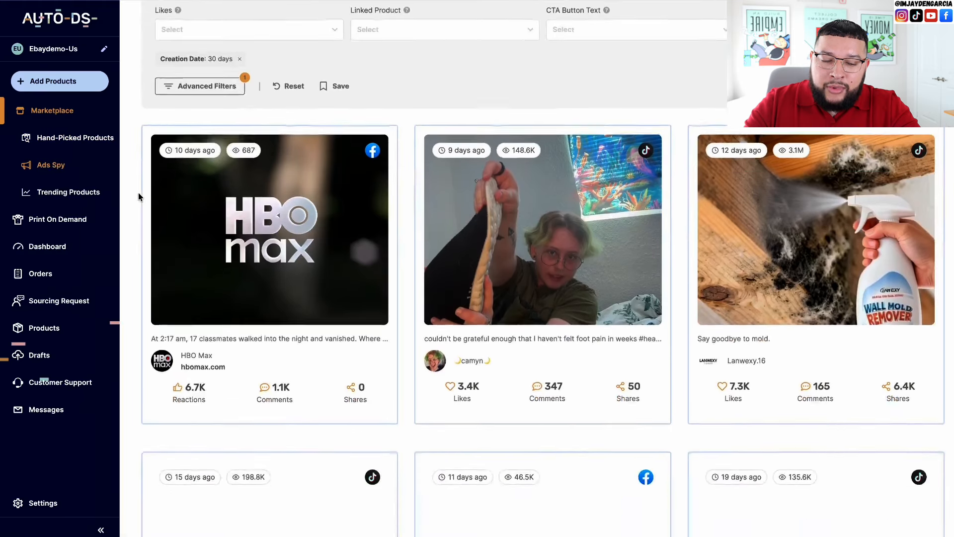
scroll(142, 194, "down", 5)
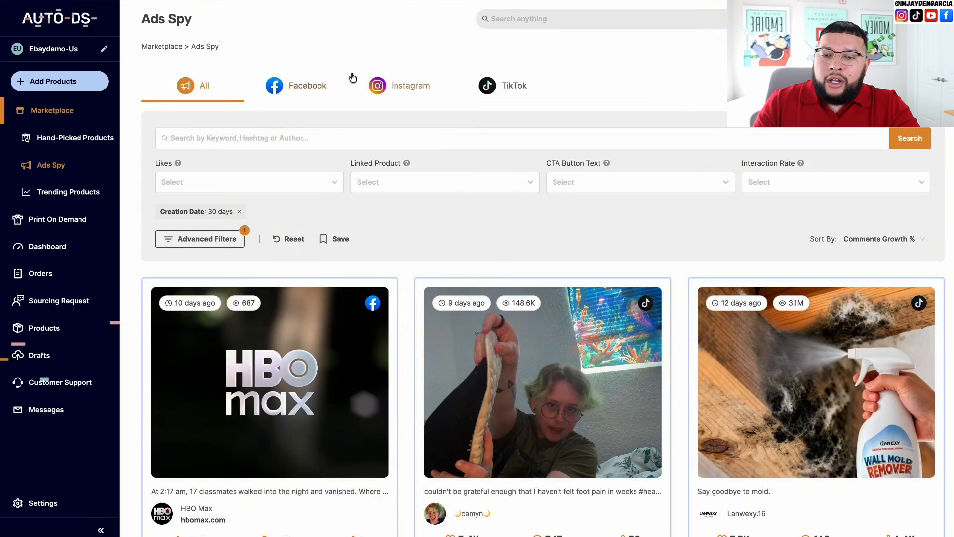
left_click(308, 83)
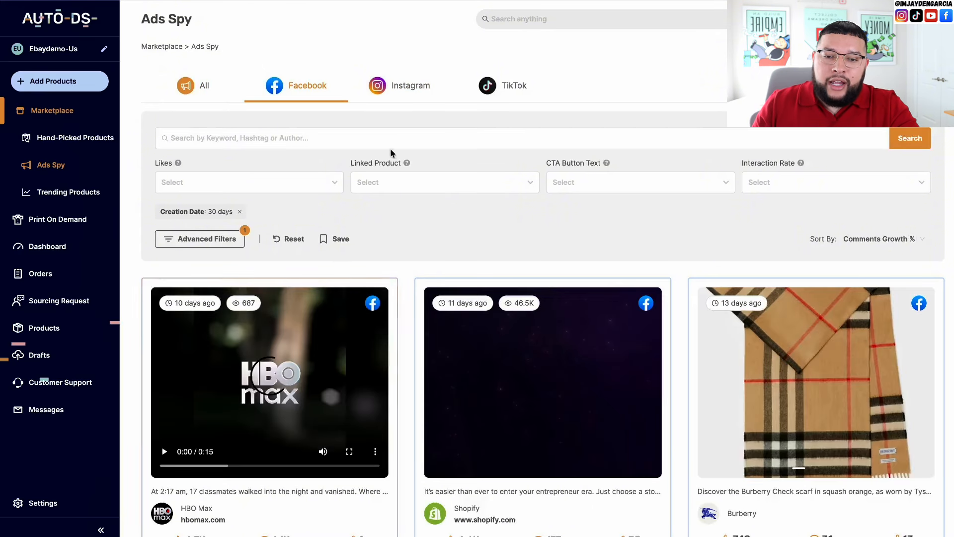
left_click(487, 85)
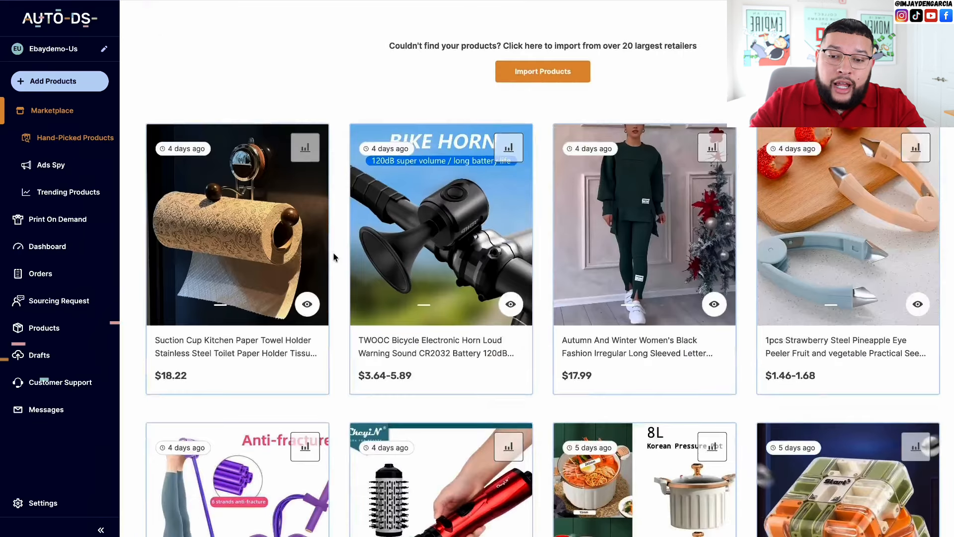
Find the CkeyiN Hair Dryer Brush 2 In 1 among the hand-picked products and import it.
scroll(333, 252, "down", 4)
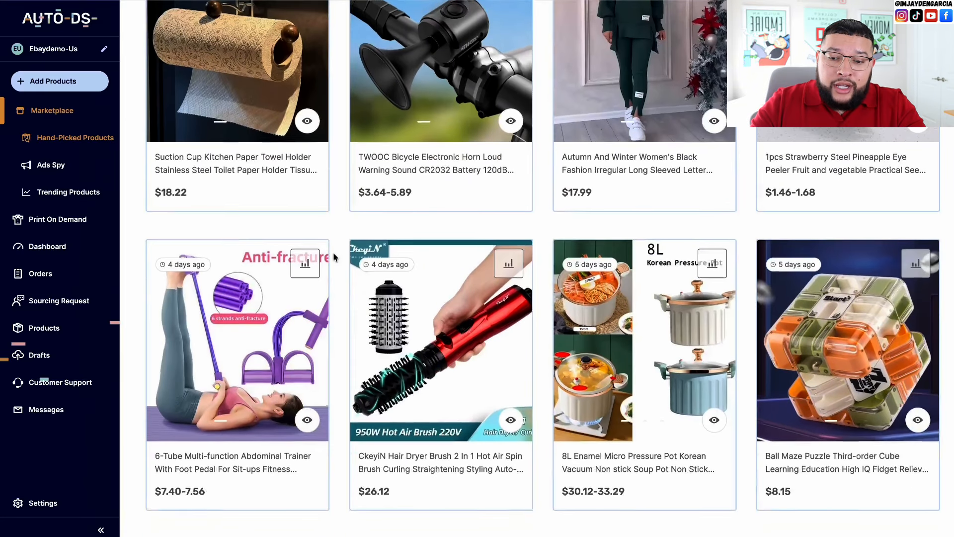
scroll(333, 252, "down", 1)
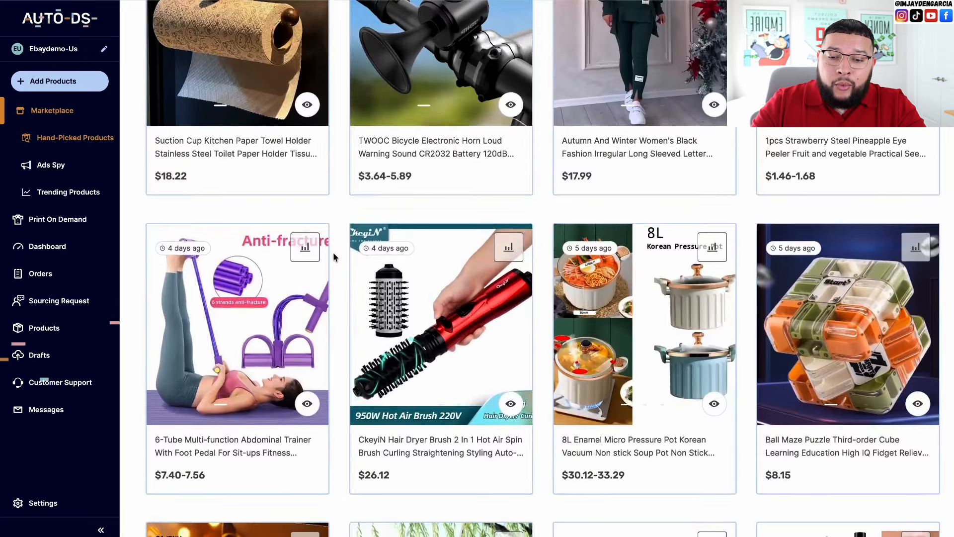
scroll(333, 252, "down", 3)
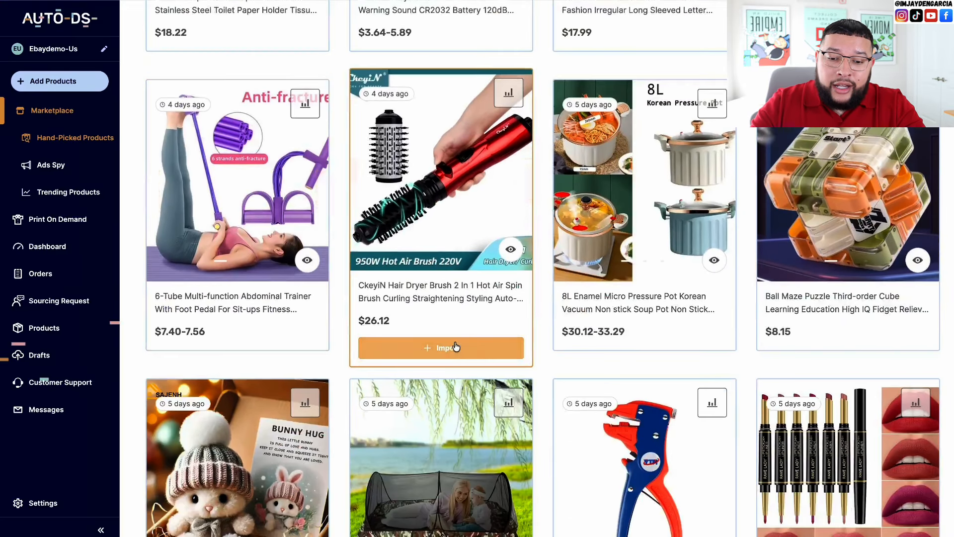
left_click(455, 346)
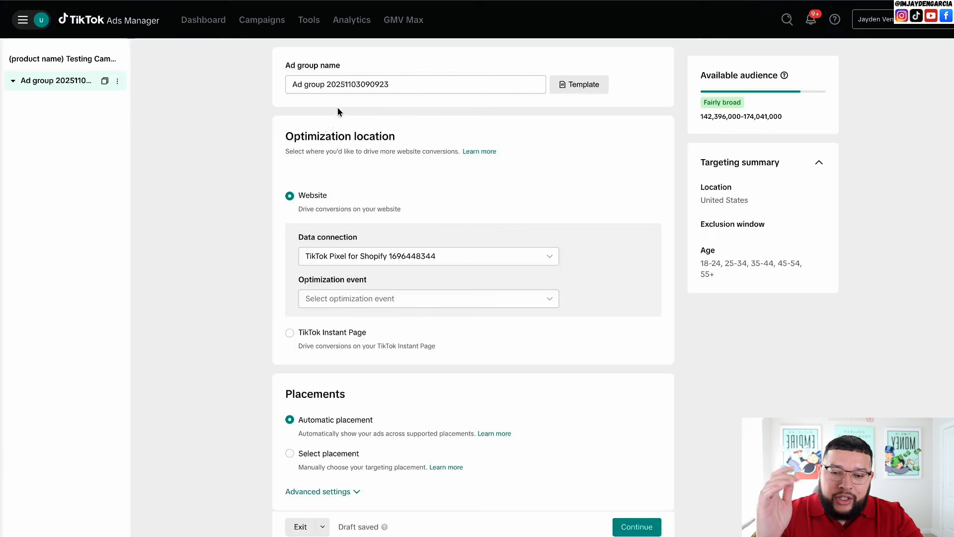
Rename the ad group as "Open Targeting | US & CA | 18+".
double_click(334, 84)
triple_click(334, 84)
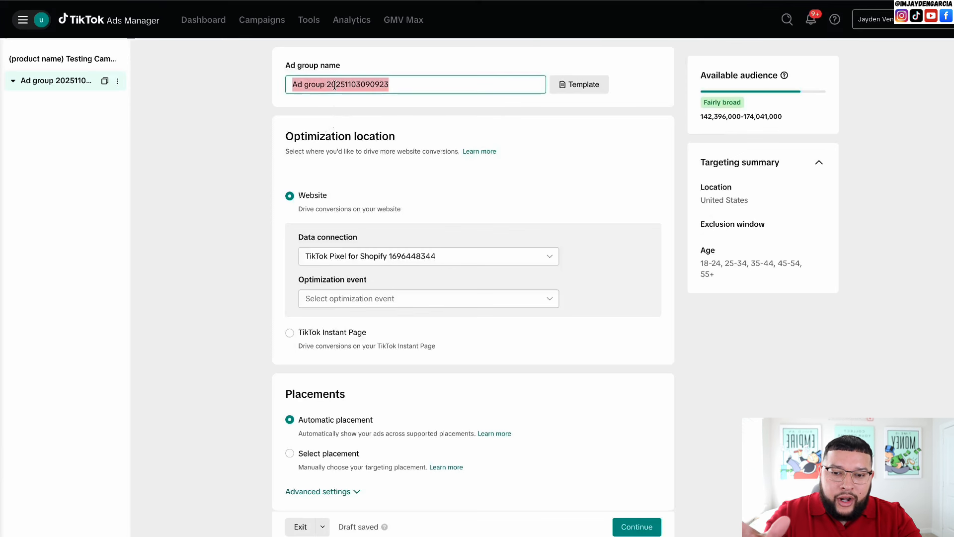
key("BackSpace")
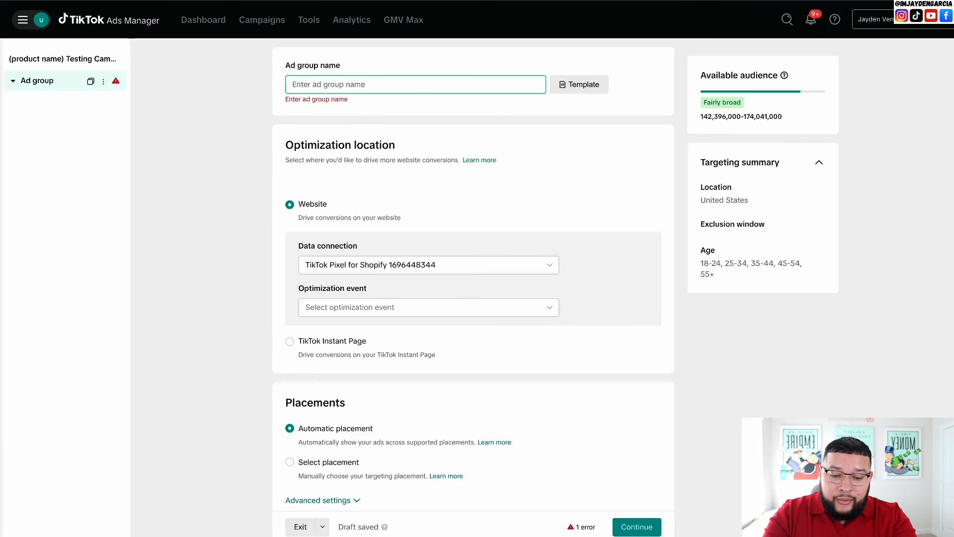
type("Open T")
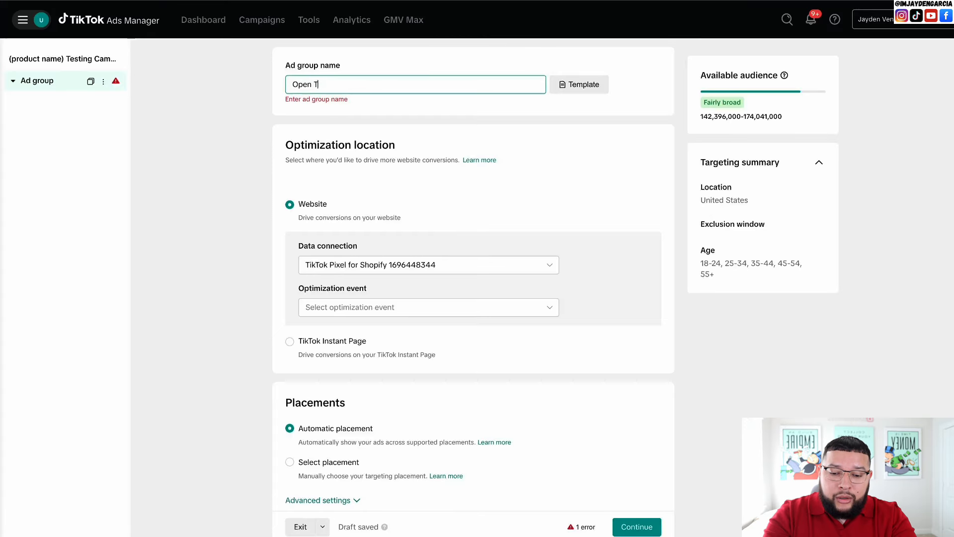
type("argeting |")
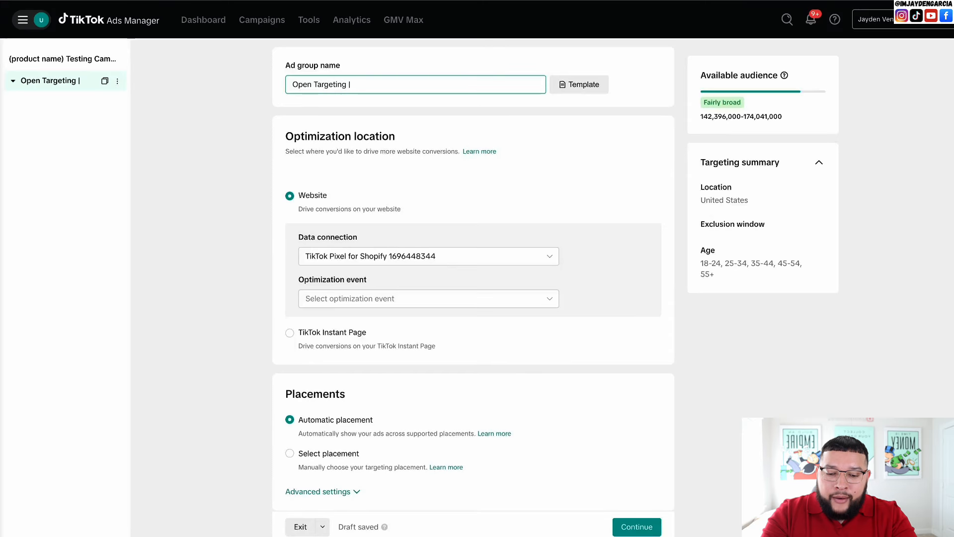
type(" US")
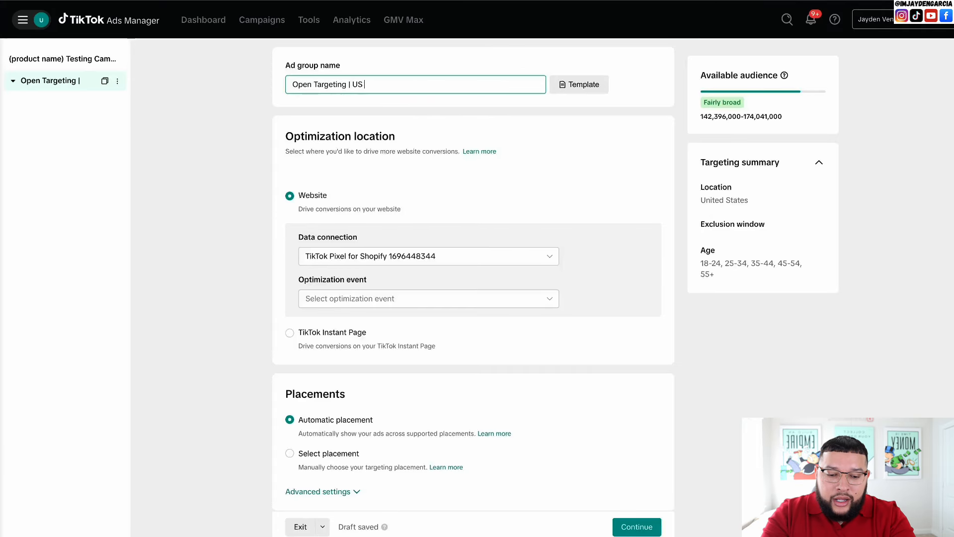
type(" & CA")
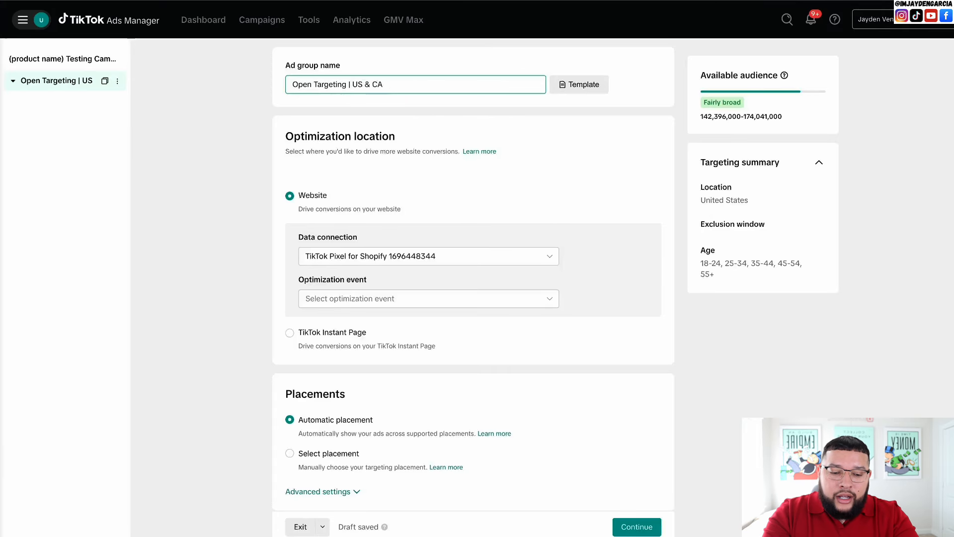
type(" |")
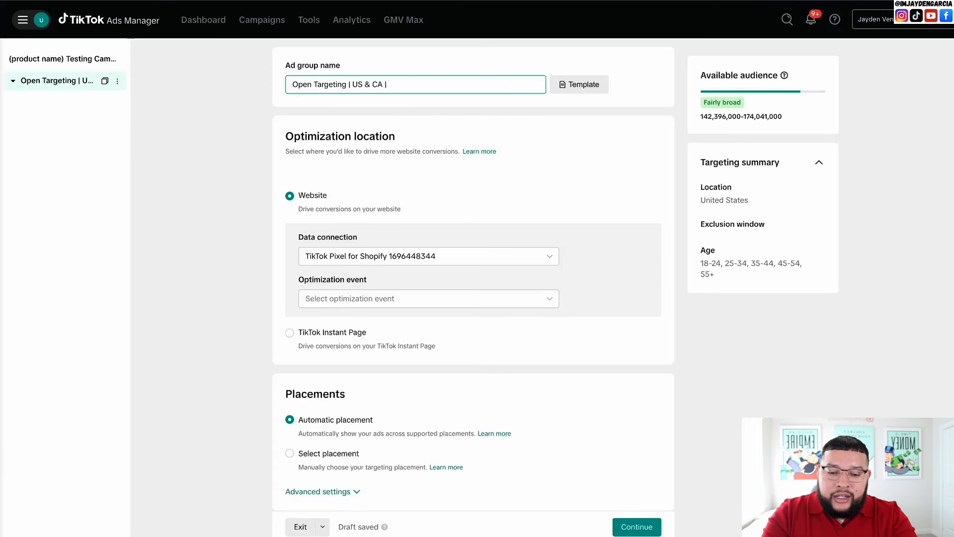
type(" 18")
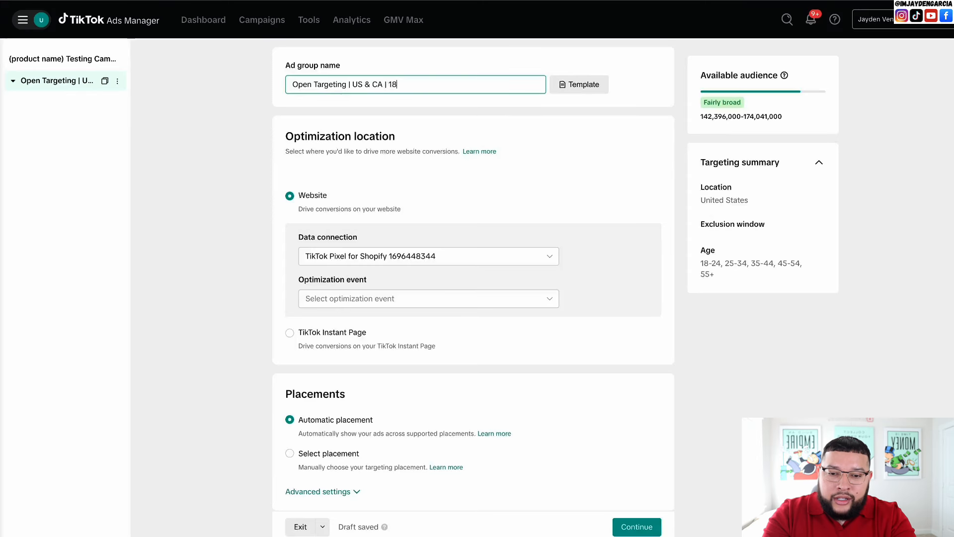
type("+")
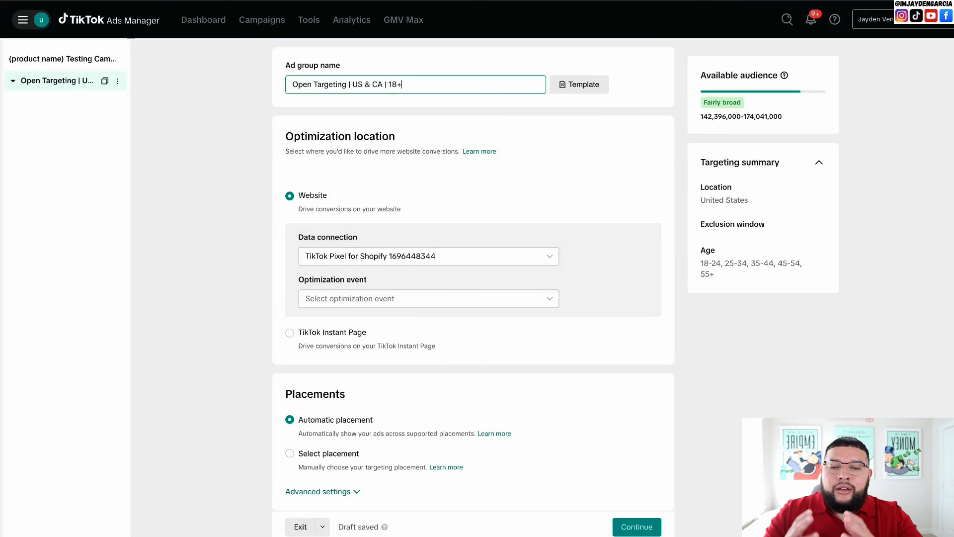
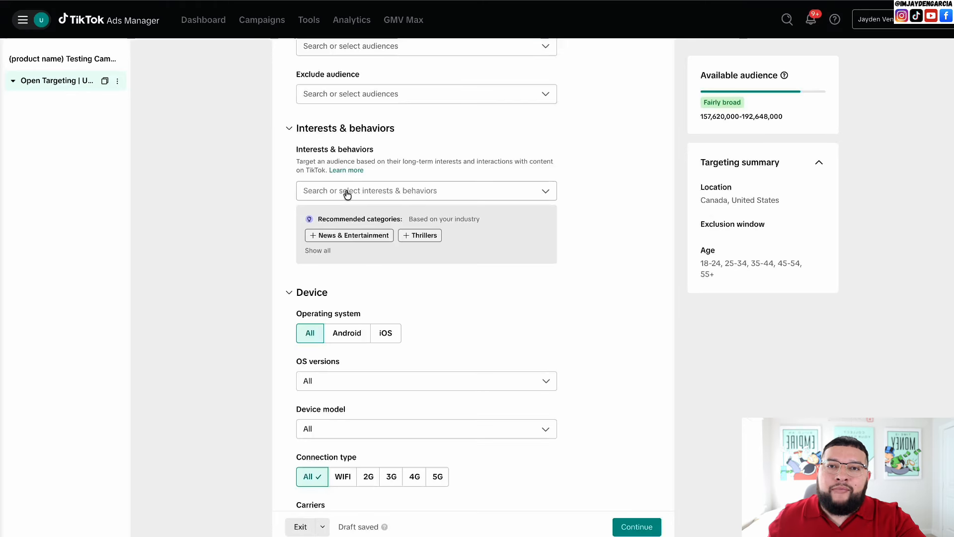
Look through the interest categories offered for interests and behaviors targeting without selecting any.
left_click(348, 193)
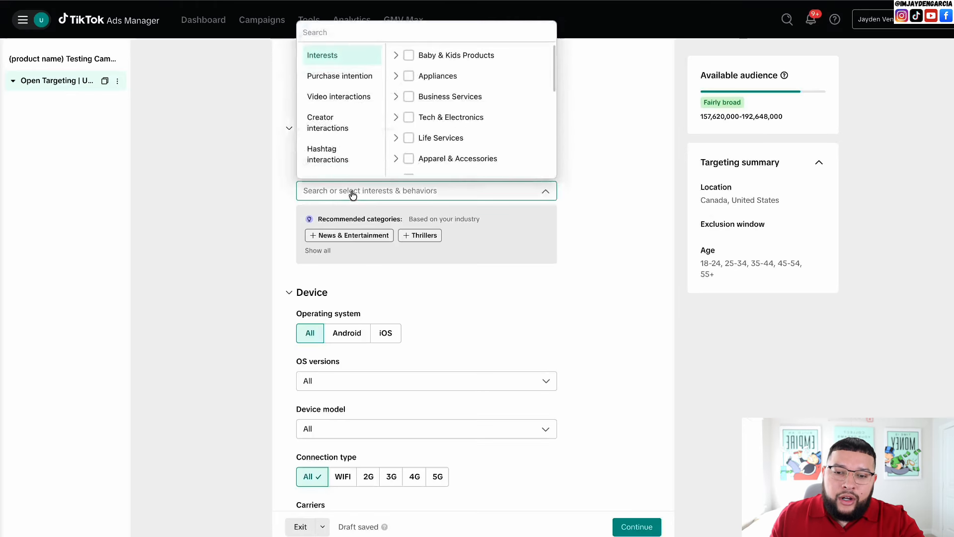
scroll(408, 70, "down", 1)
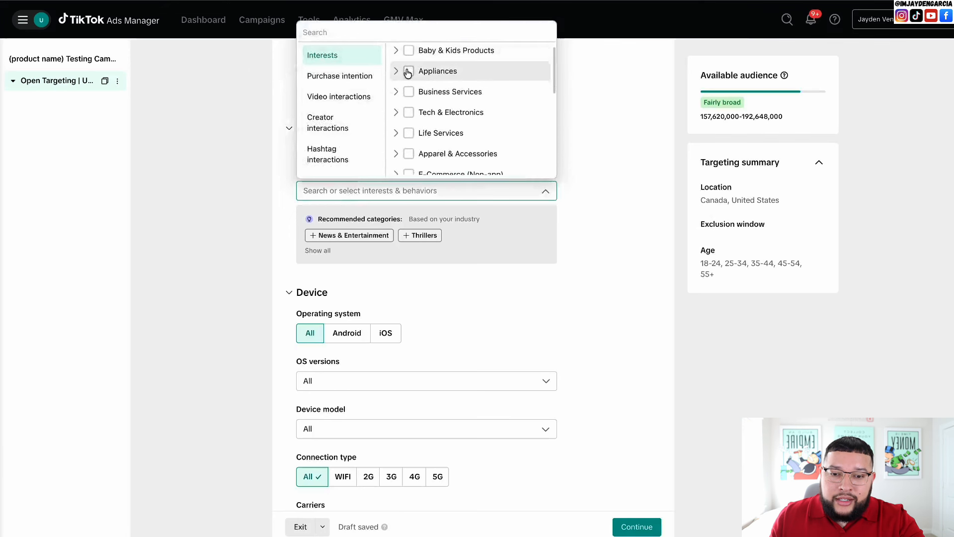
scroll(412, 99, "down", 2)
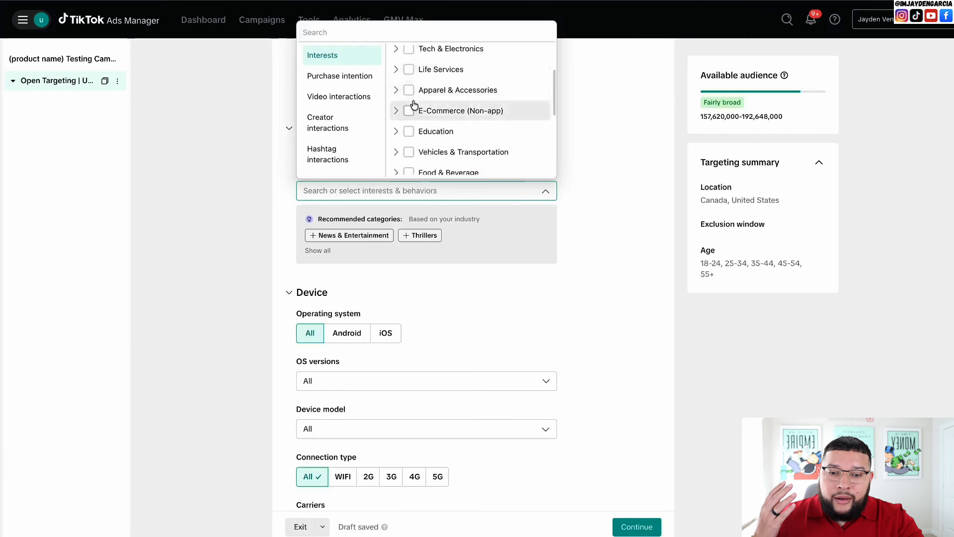
scroll(414, 104, "down", 2)
scroll(416, 129, "down", 2)
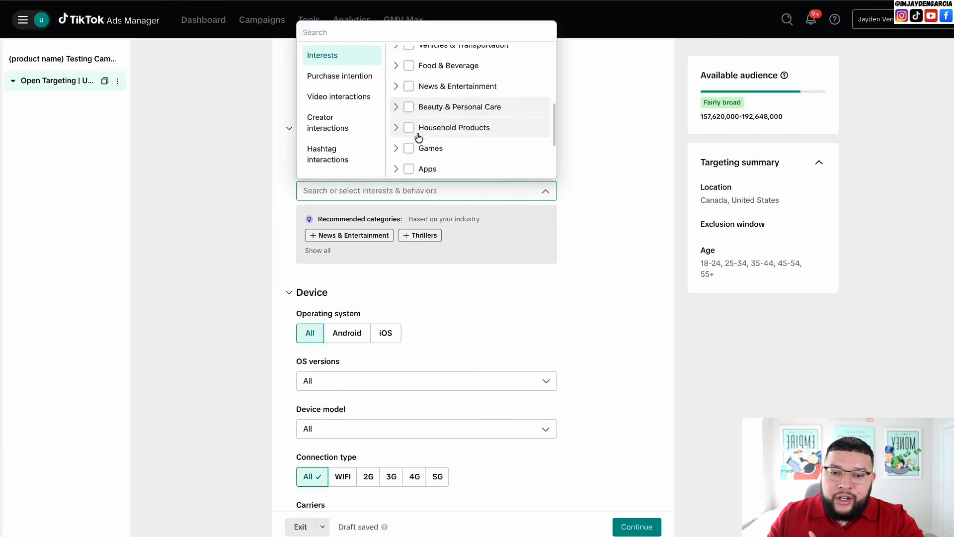
scroll(418, 129, "down", 3)
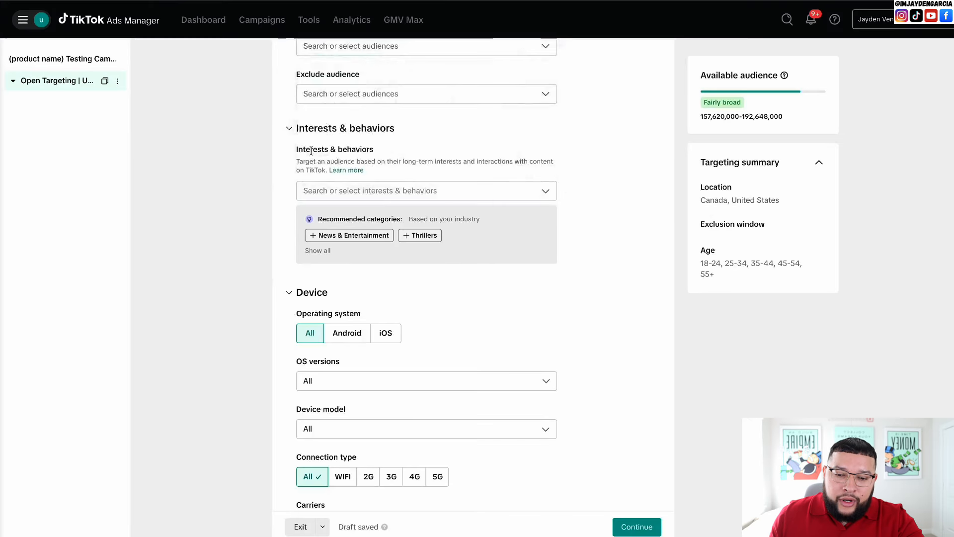
Try iOS as the target operating system, then return it to All.
scroll(186, 478, "down", 3)
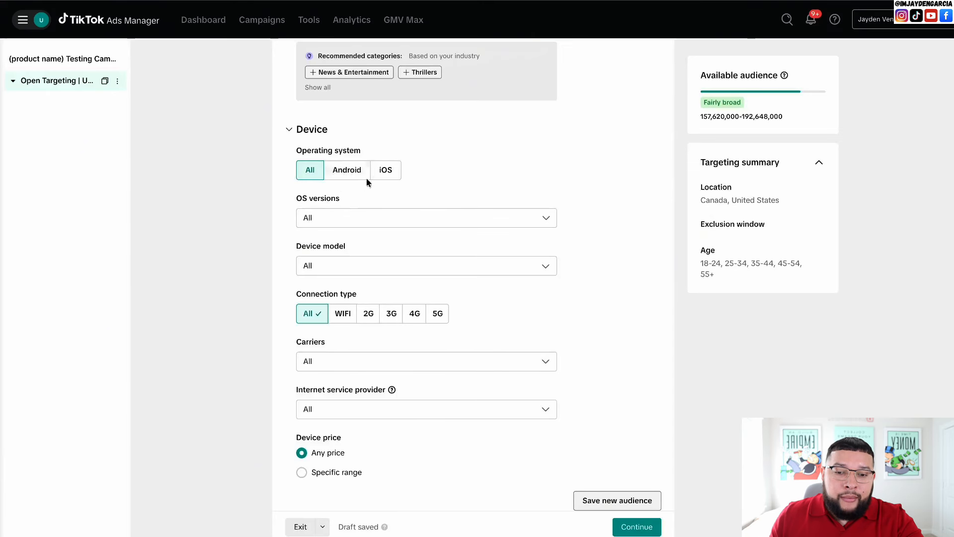
left_click(384, 170)
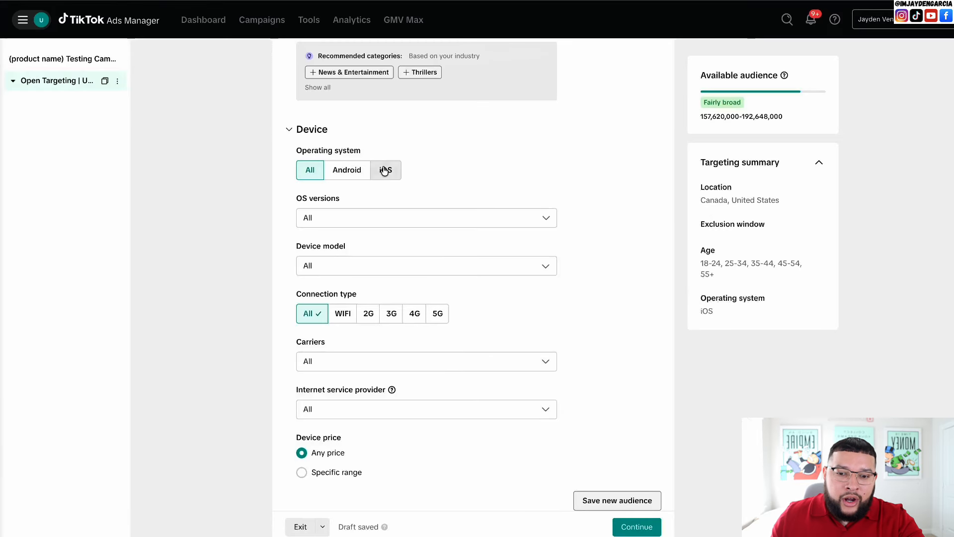
left_click(311, 172)
Try a schedule with a start and end time, then return to running the ad group continuously.
scroll(288, 274, "down", 8)
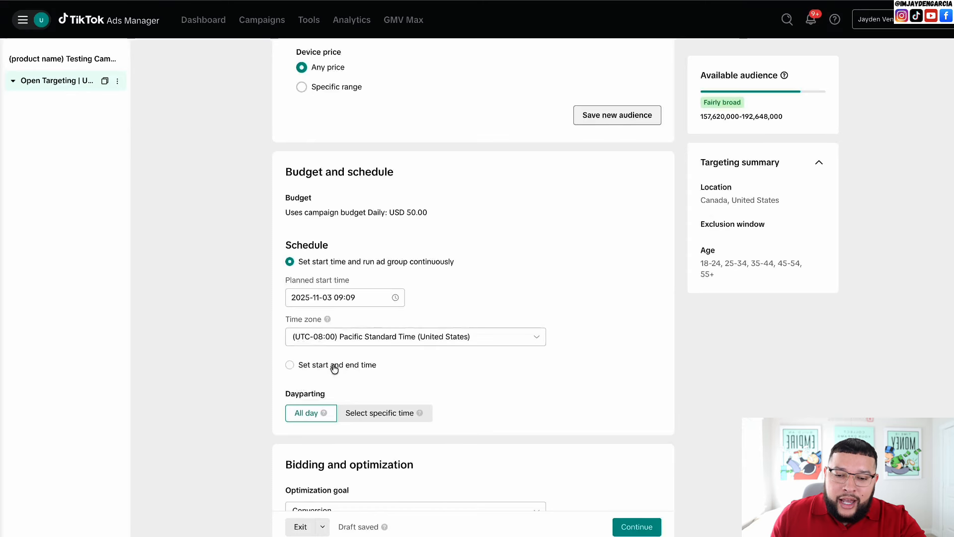
left_click(290, 365)
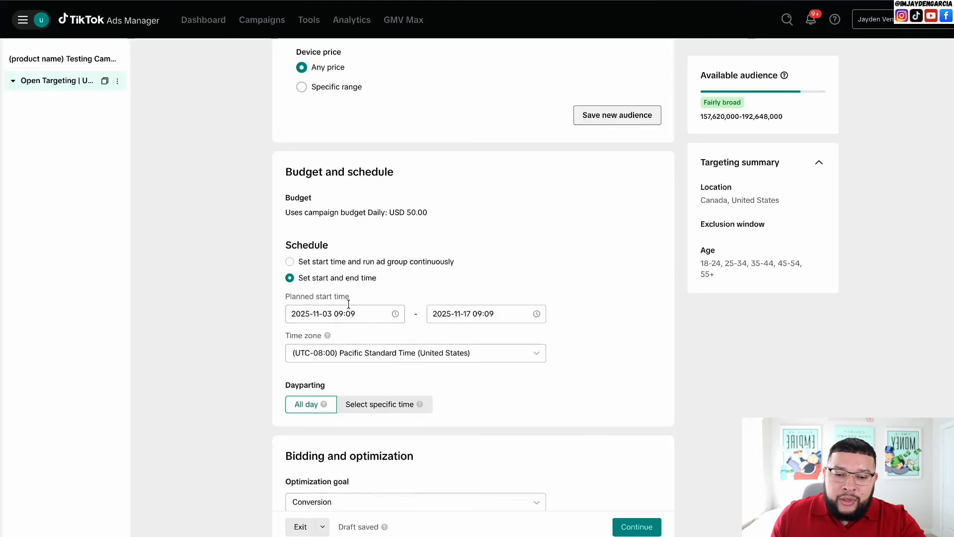
left_click(290, 262)
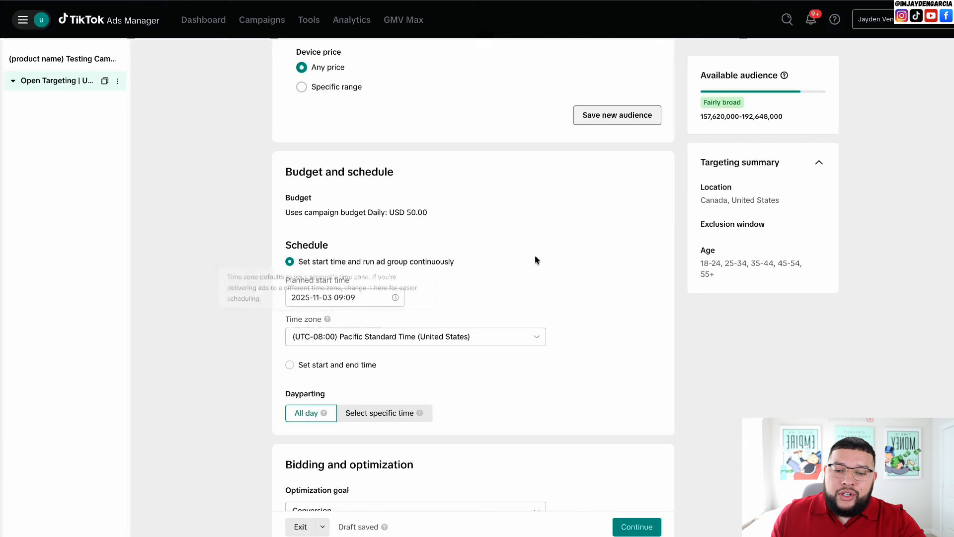
Set the ad group's planned start time to 2025-11-04 at 00:00.
left_click(393, 297)
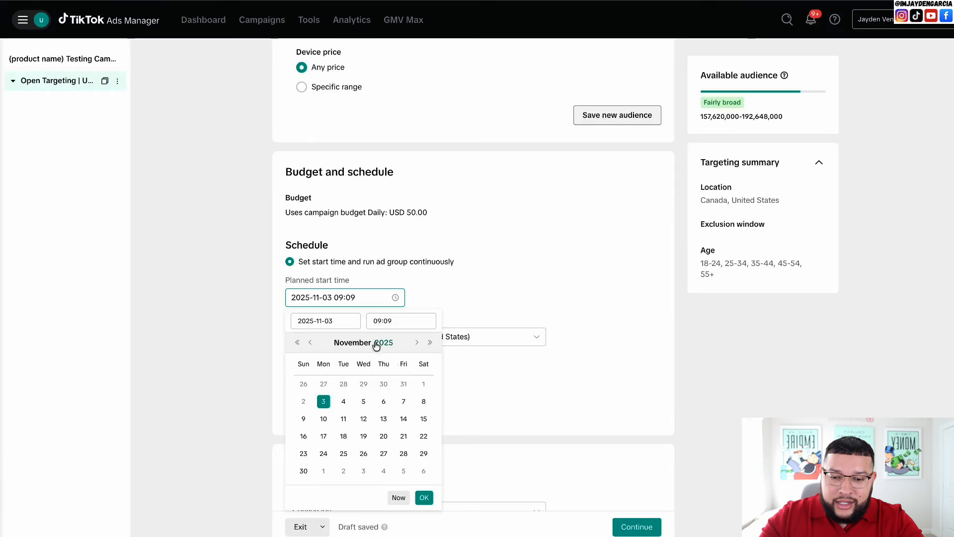
left_click(344, 401)
left_click(378, 320)
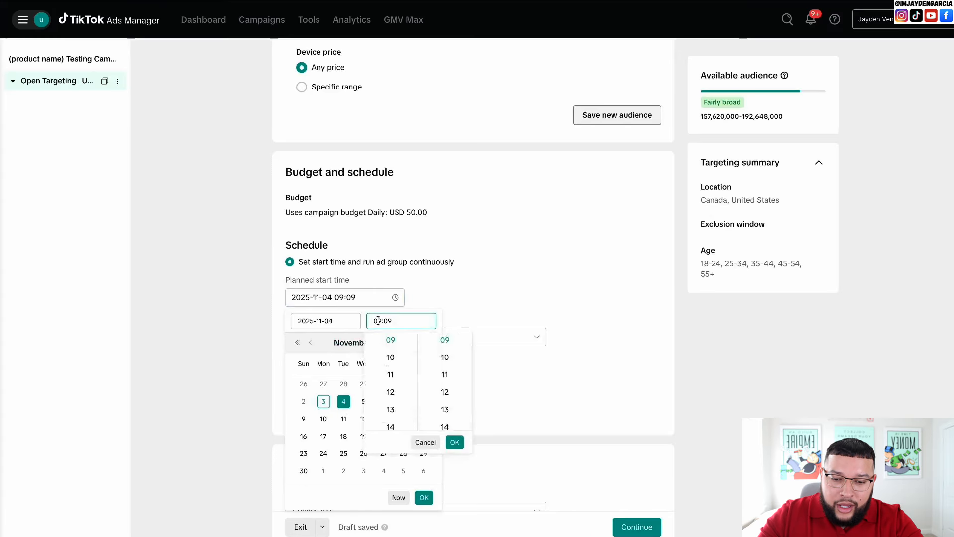
double_click(379, 319)
type("0000")
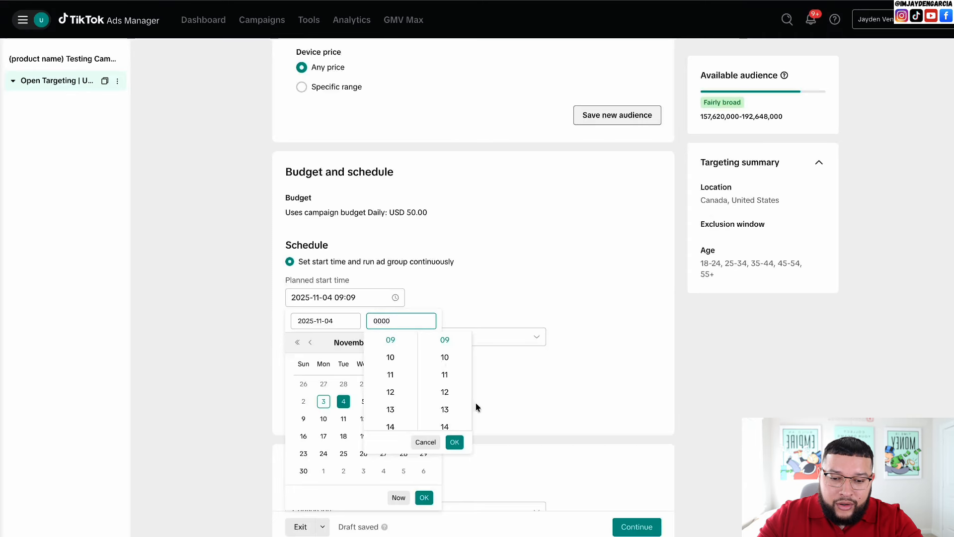
key("Return")
Show the specific-time grid for dayparting, then return dayparting to All day.
scroll(484, 372, "down", 2)
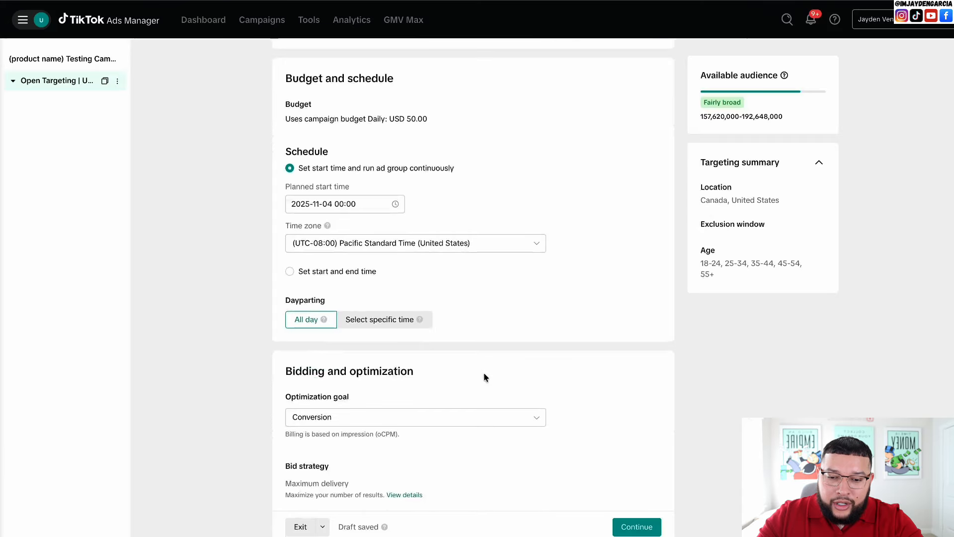
scroll(371, 228, "down", 2)
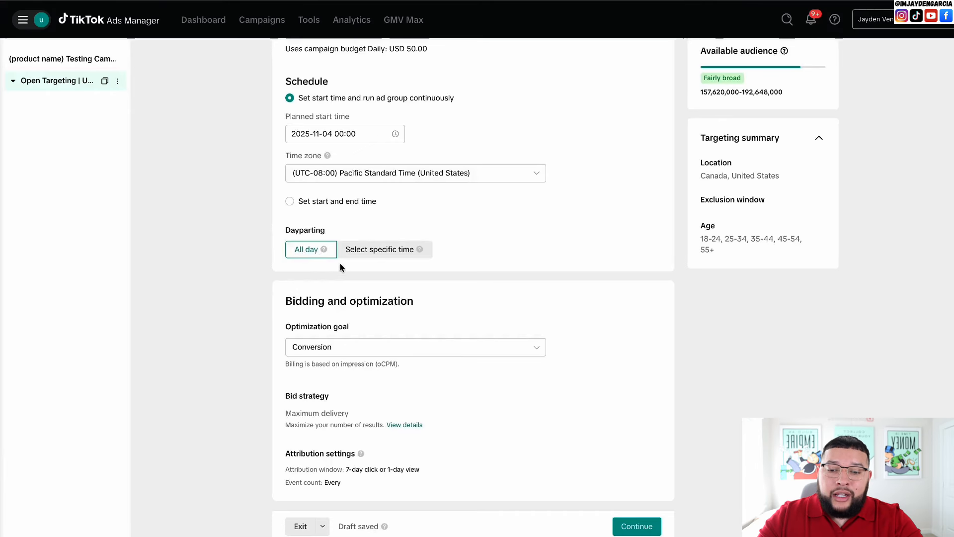
left_click(381, 251)
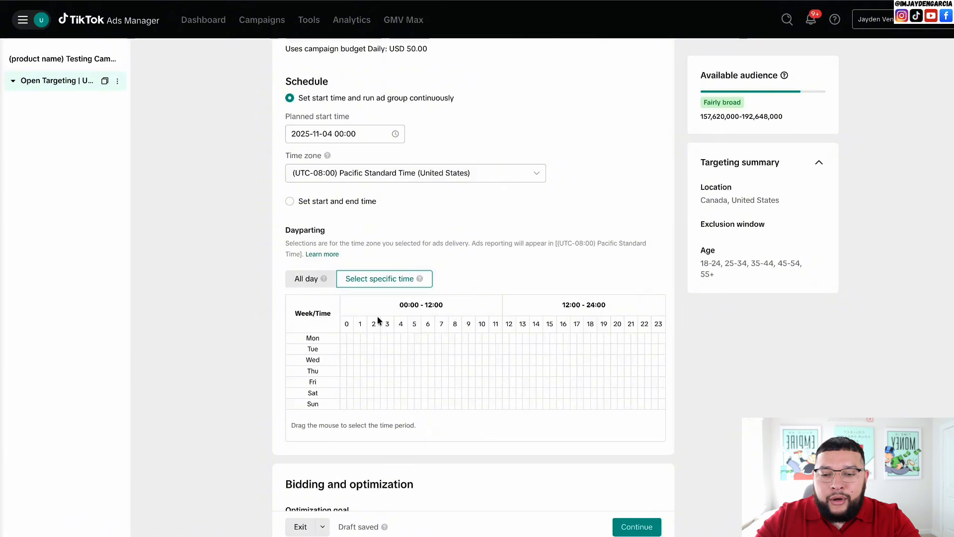
left_click(312, 287)
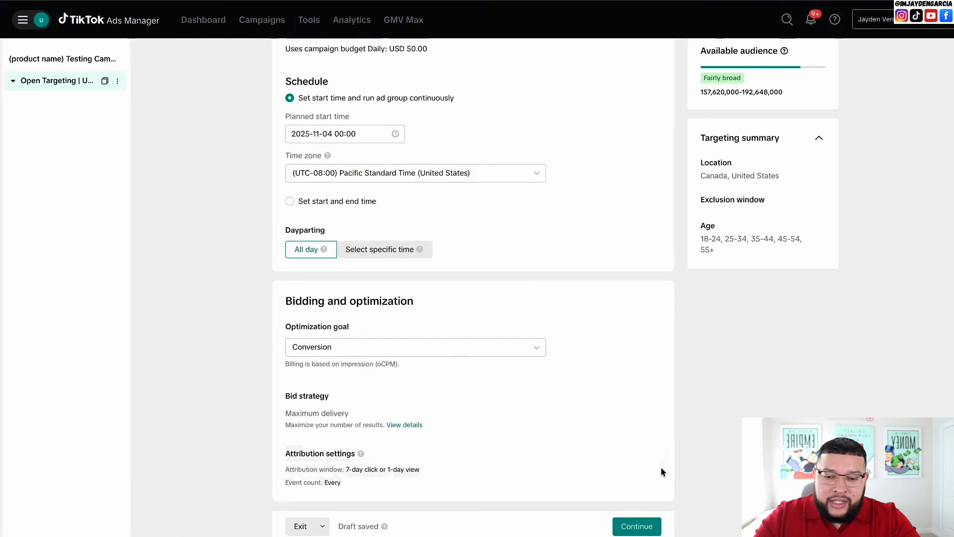
Continue to the ad setup and name the ad "Video 1".
left_click(637, 526)
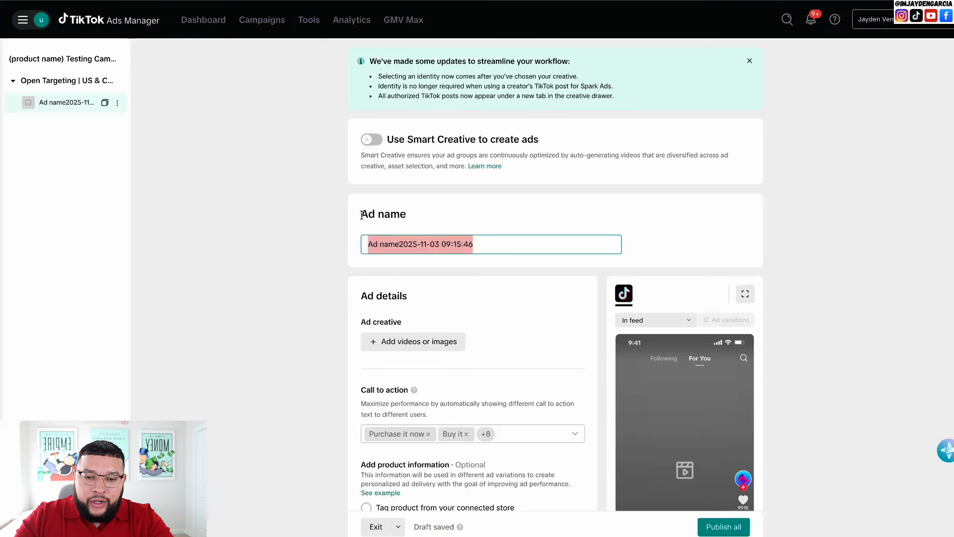
left_click(418, 244)
key("ctrl+a")
key("BackSpace")
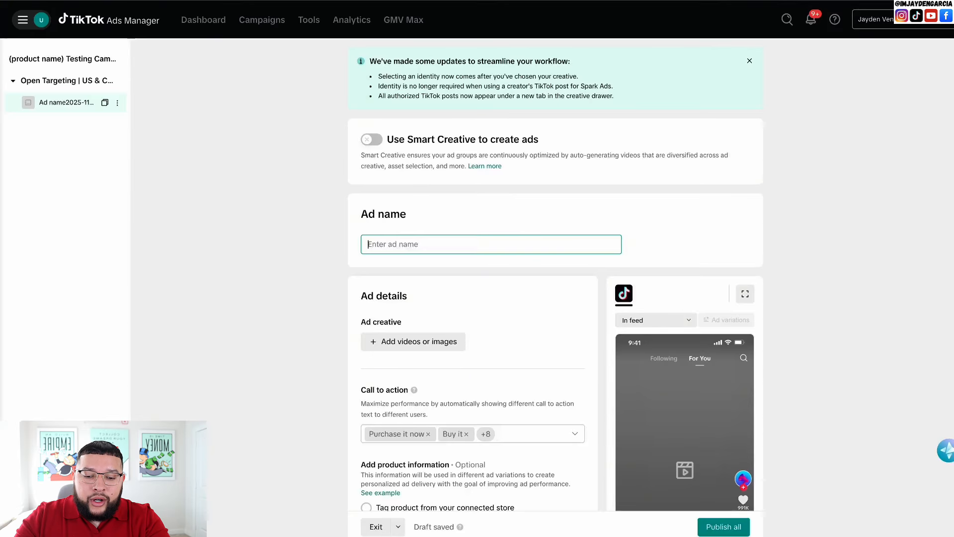
type("Vie")
key("BackSpace")
type("d")
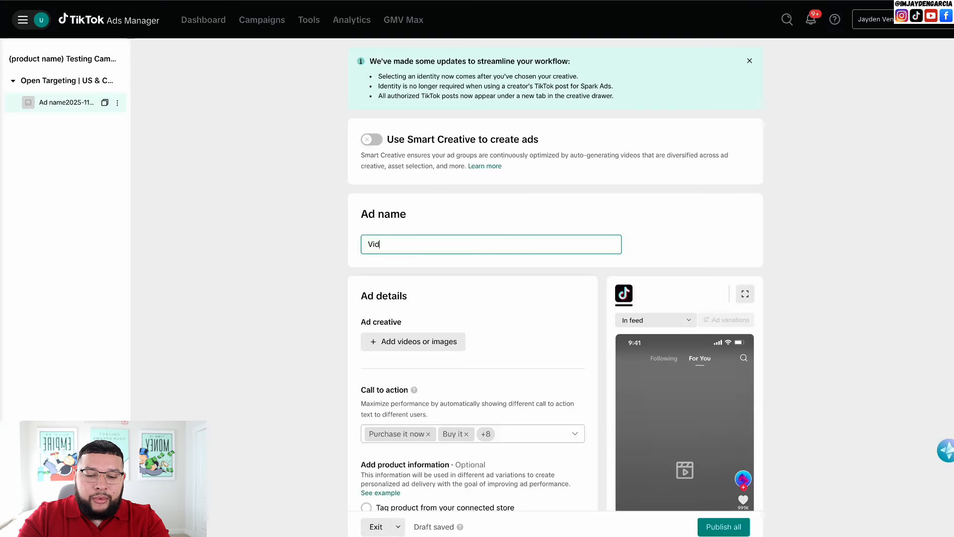
type("eo 1")
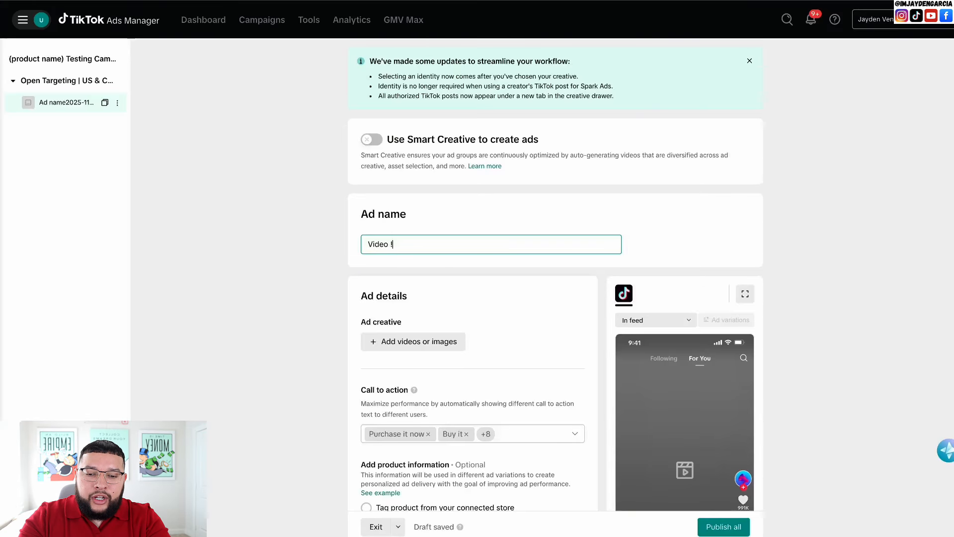
Add the library video Lunala Ad 1.mp4 as the ad's creative and look through its thumbnail choices without changing the thumbnail.
scroll(396, 276, "down", 2)
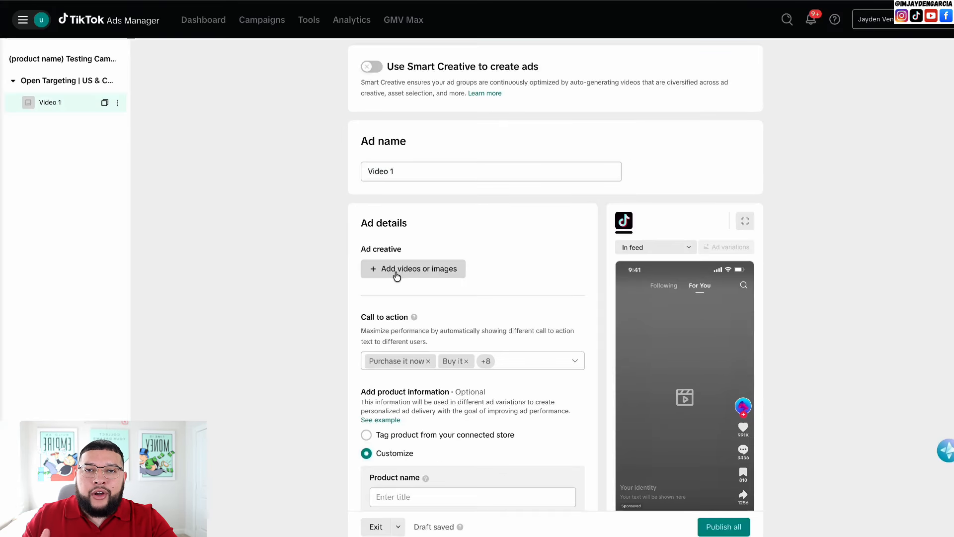
left_click(396, 276)
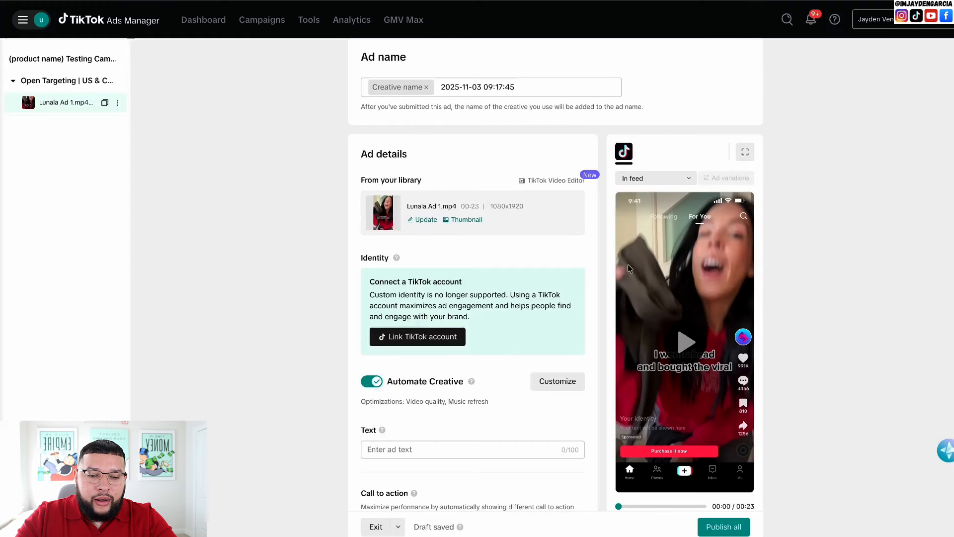
left_click(466, 220)
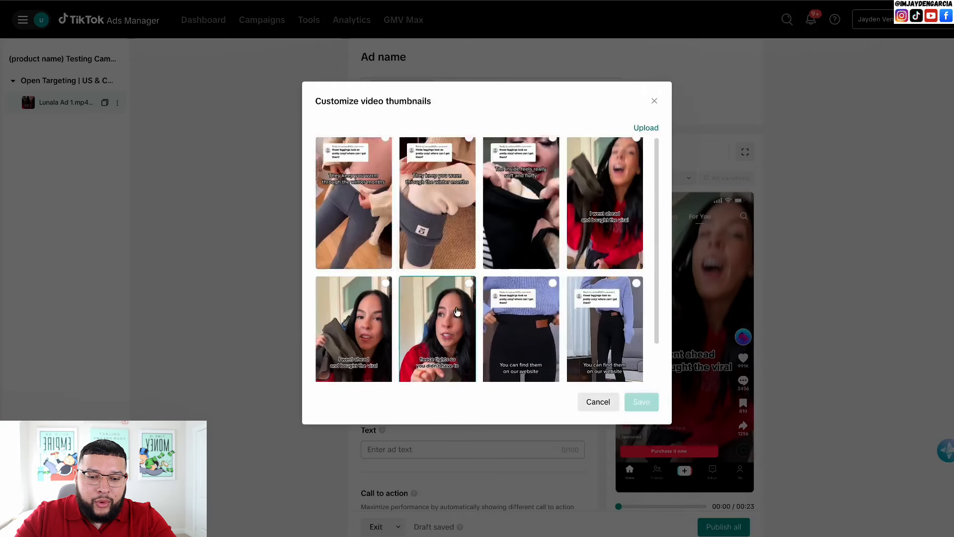
scroll(449, 286, "down", 1)
scroll(465, 219, "up", 1)
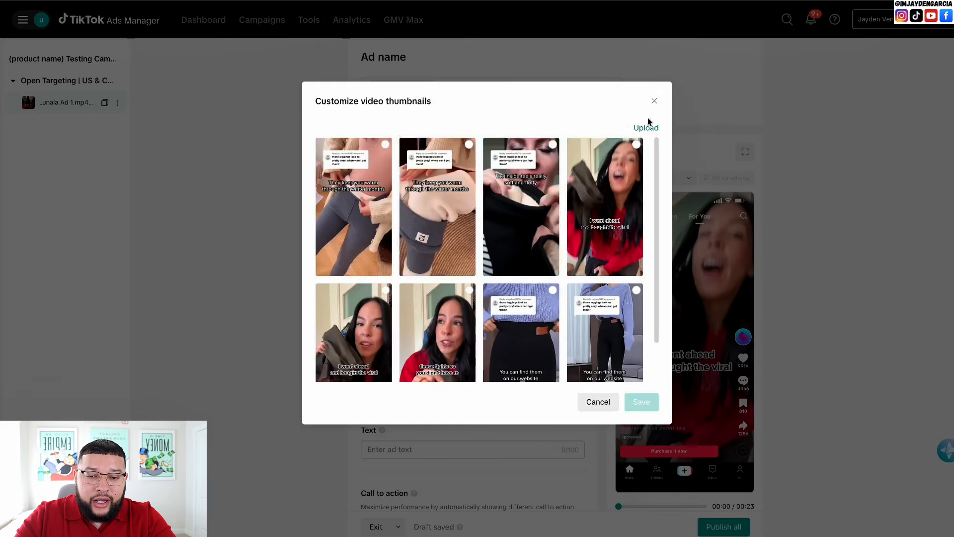
left_click(653, 102)
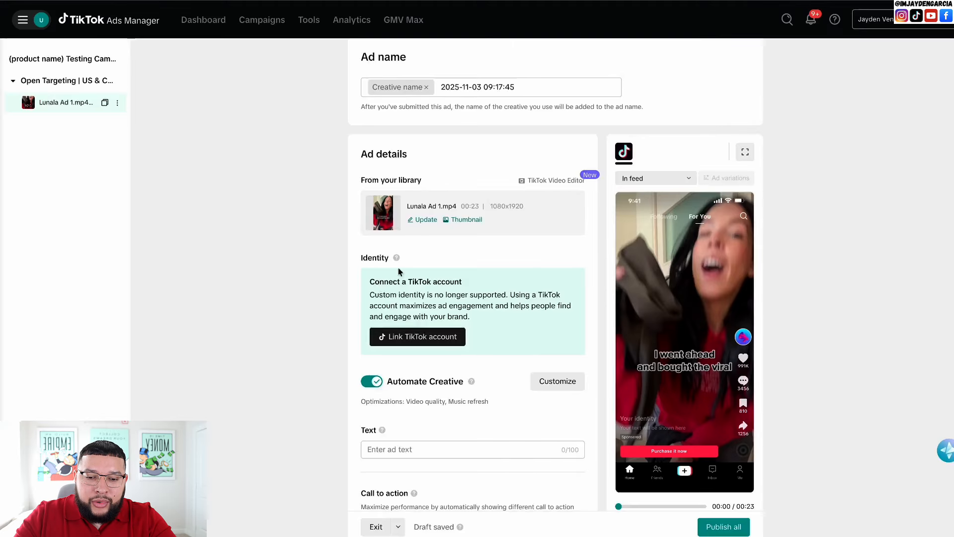
Try "50% OFF Plus Free shipping" as the ad text, then swap it for the suggestion "Get 50% Off + Free Shipping: Upgrade Your Style!".
scroll(397, 271, "down", 2)
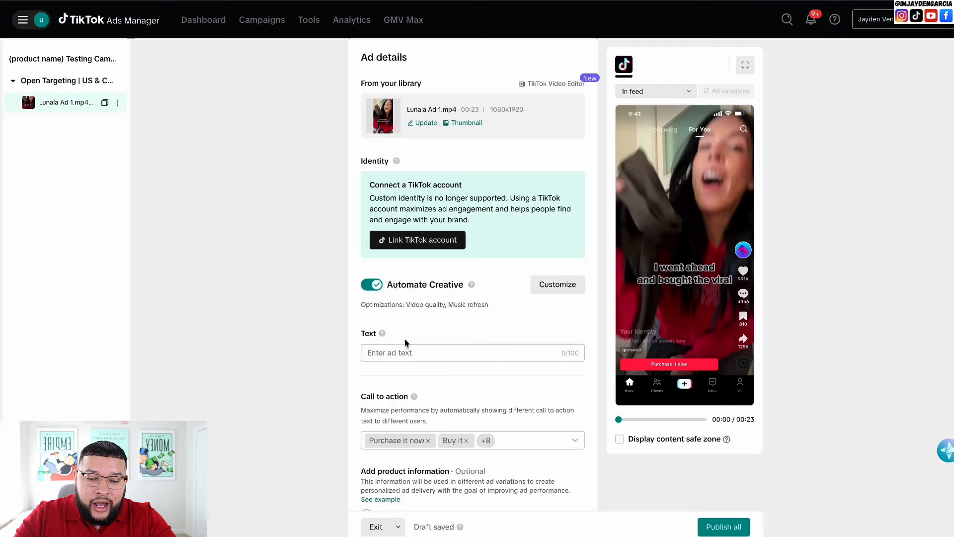
scroll(407, 342, "down", 1)
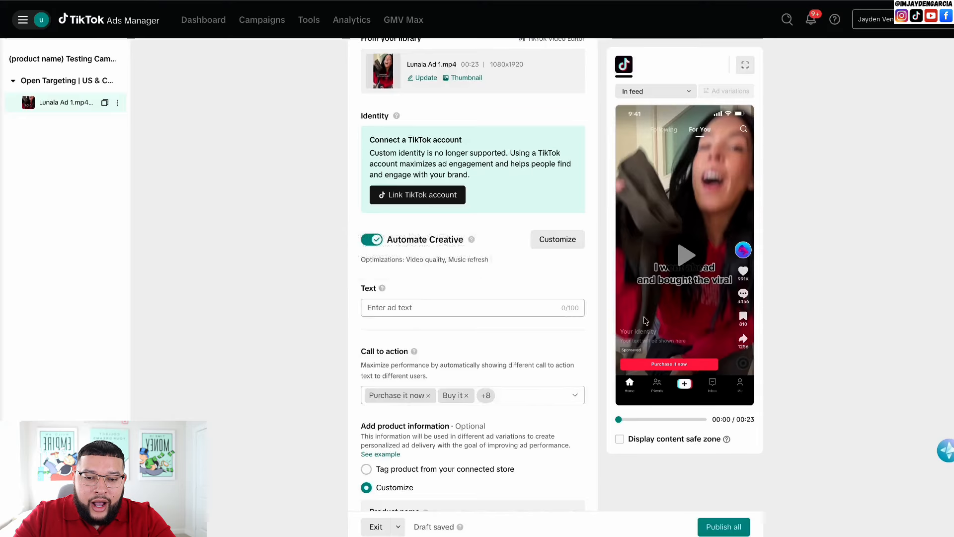
scroll(453, 247, "up", 1)
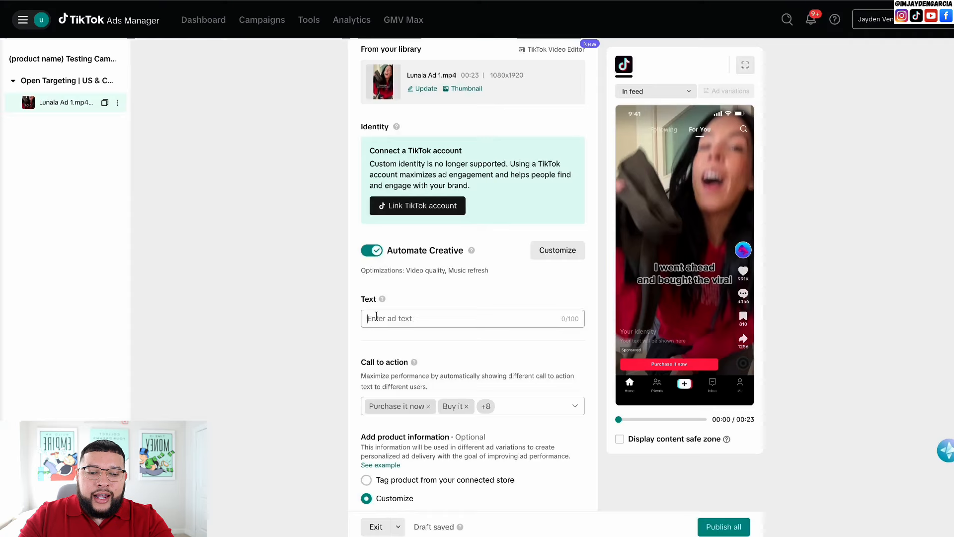
left_click(398, 317)
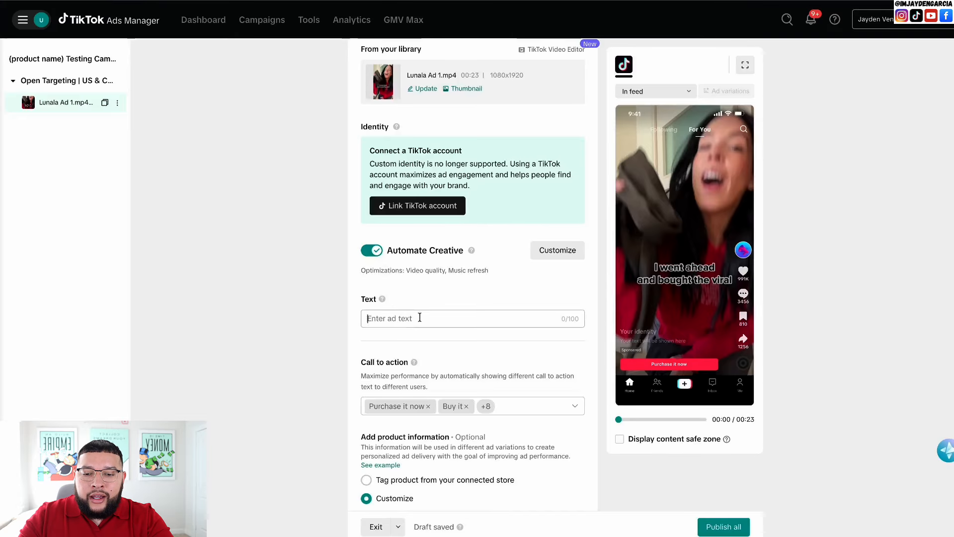
type("50% OFF Plu")
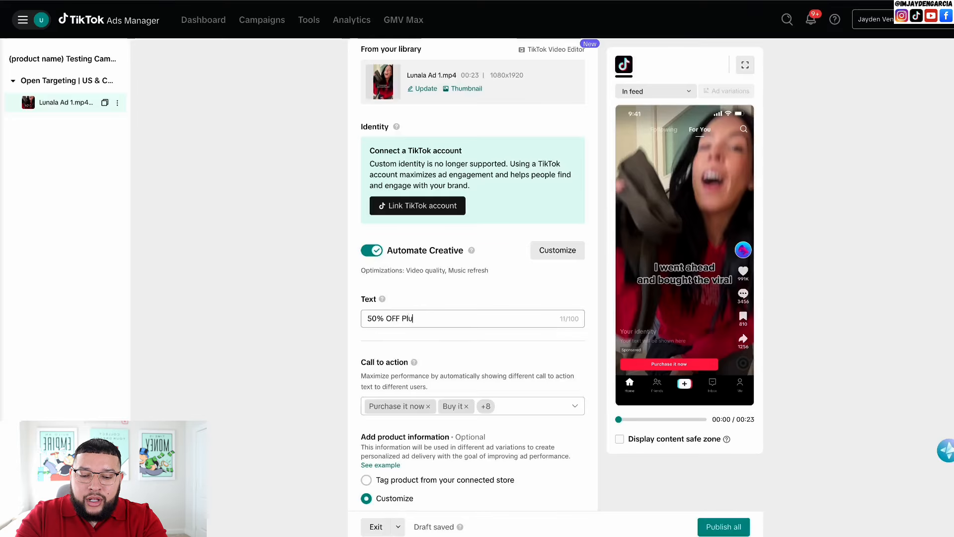
type("Free shipping")
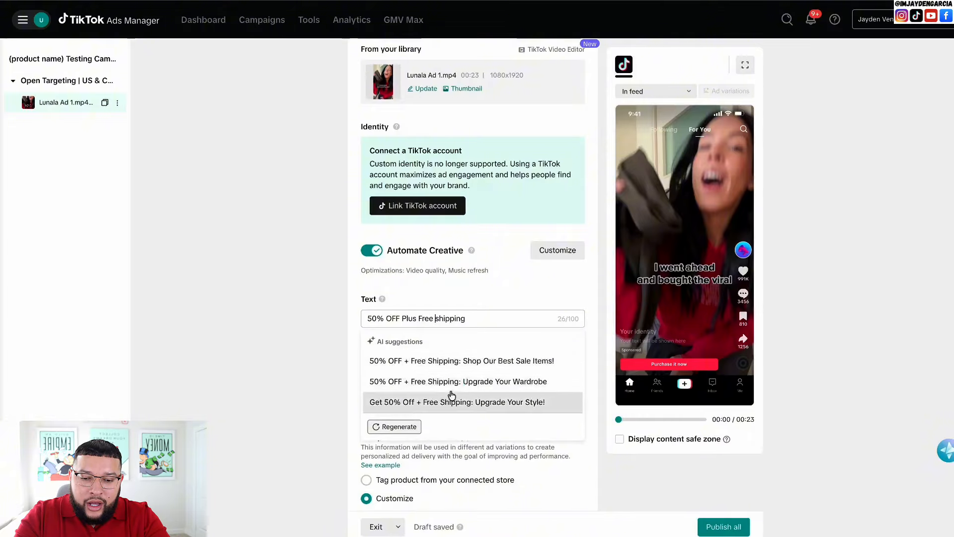
left_click(489, 402)
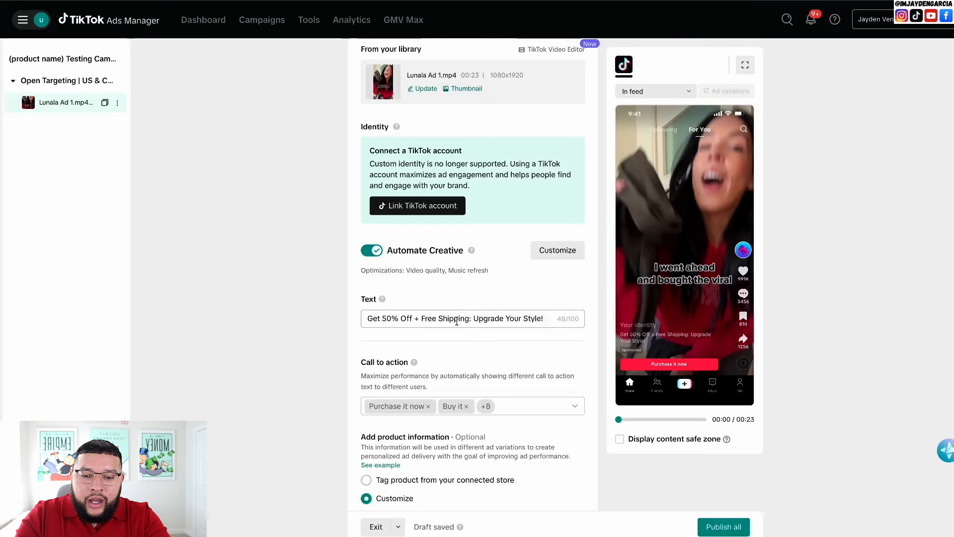
Try replacing "Upgrade Your Style!" at the end of the ad text with a limited-time phrase.
key("ctrl+shift+Left")
key("ctrl+shift+Left")
key("ctrl+shift+Left")
type("Limited Tim")
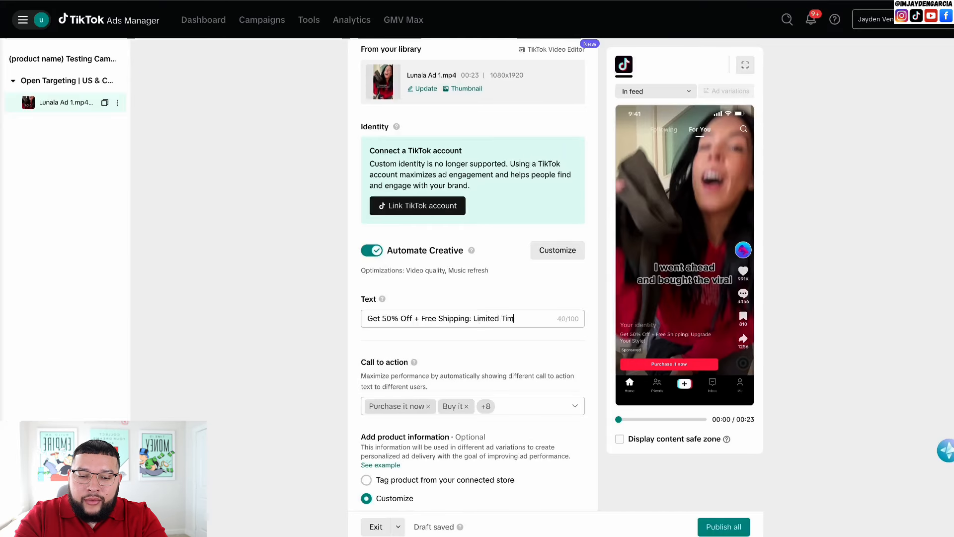
Replace the whole ad text with "Buy 1 Get 1 FREE: Limited Time Only".
triple_click(507, 311)
type("Buy 1")
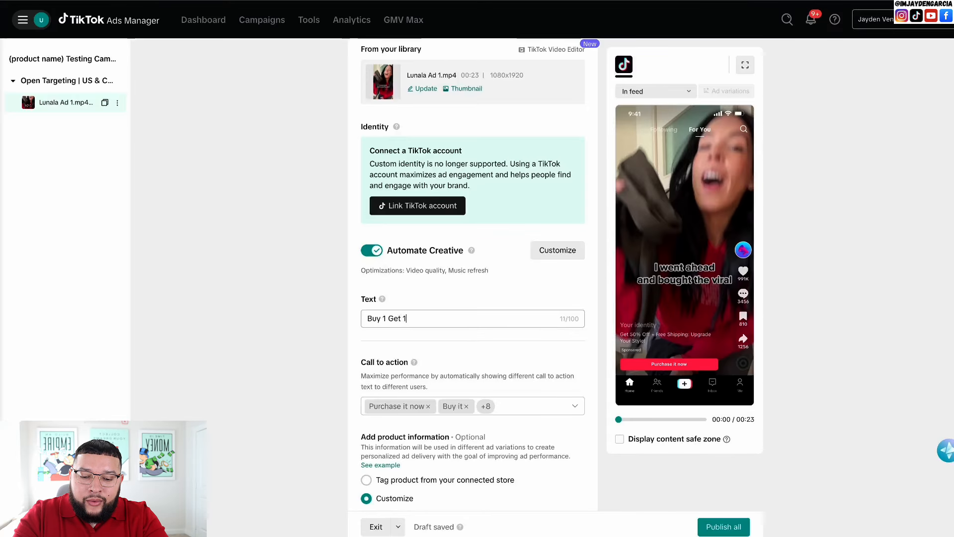
type("Get 1 FREE: Limited Time Only")
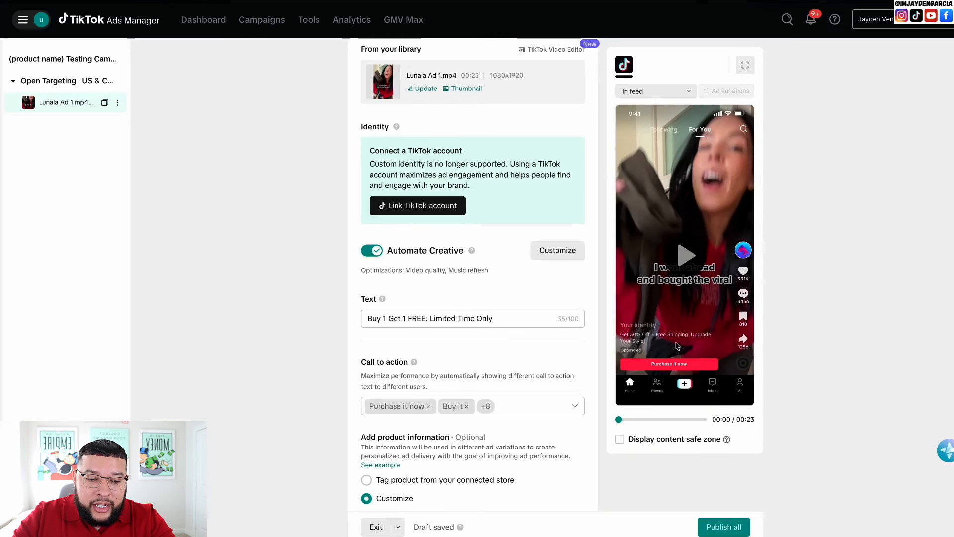
Clear all preselected call-to-action options and look through the list of available ones.
scroll(423, 334, "down", 2)
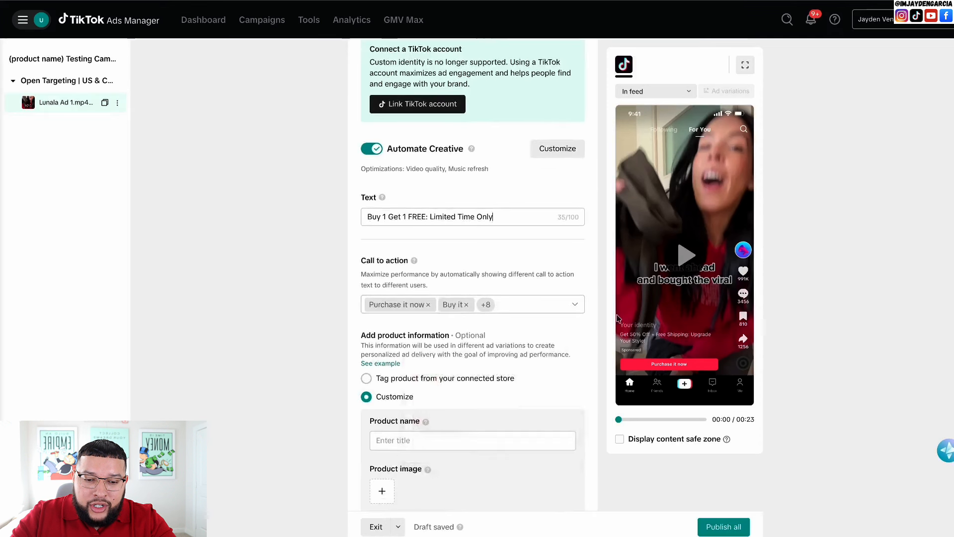
left_click(575, 304)
left_click(536, 308)
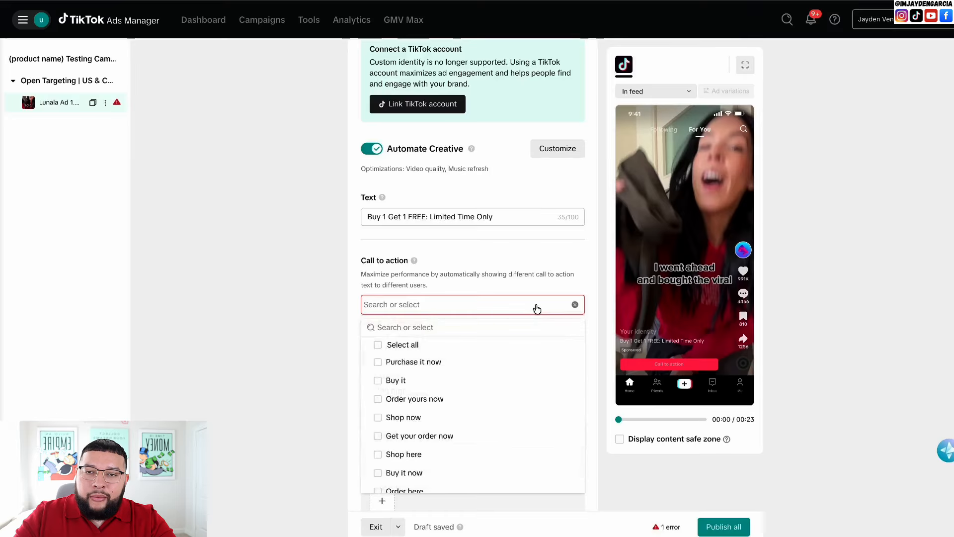
scroll(438, 396, "down", 3)
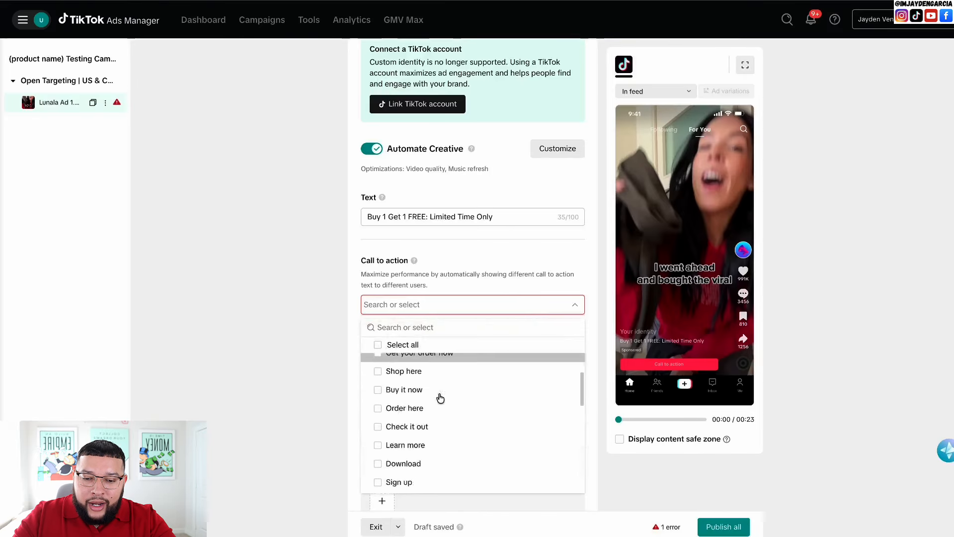
scroll(440, 397, "down", 5)
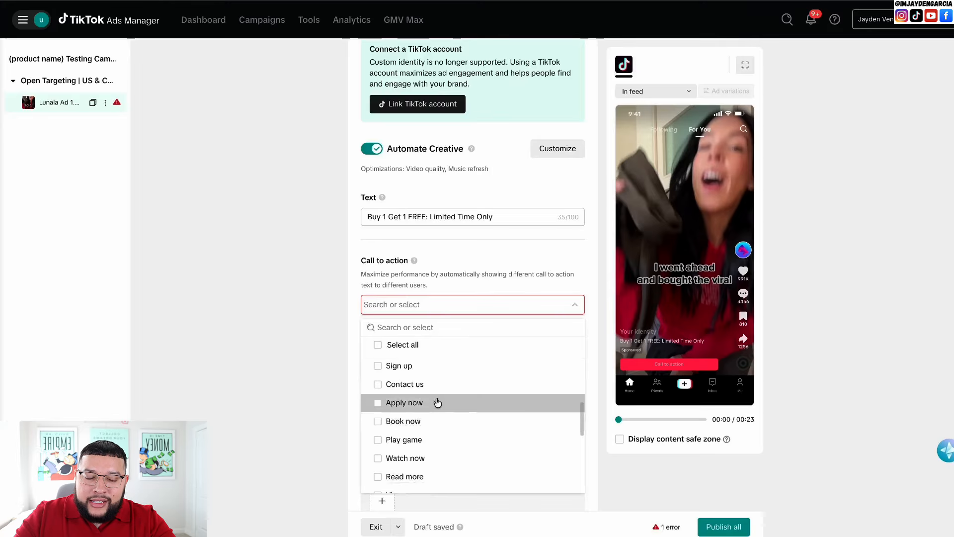
scroll(438, 402, "up", 5)
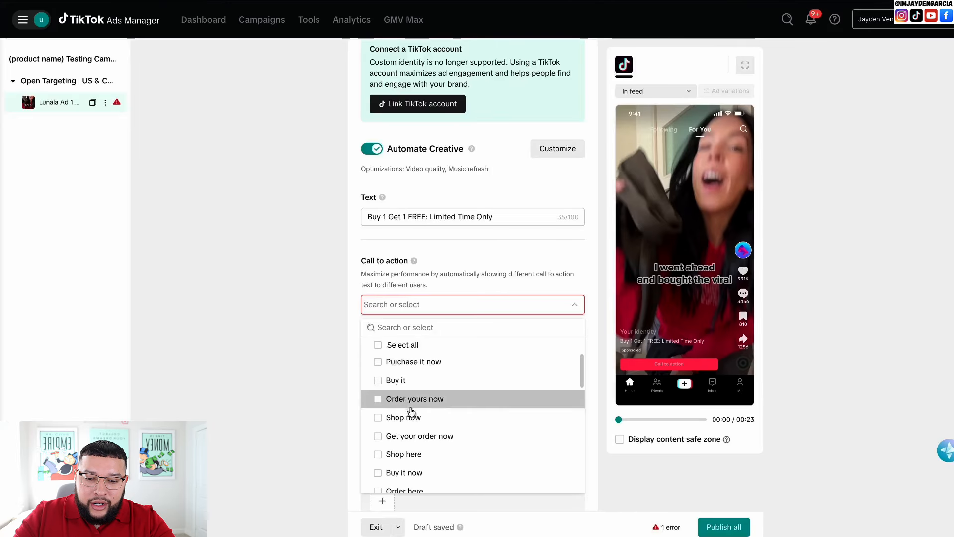
Select Shop now, Shop here, Buy it now and Purchase it now as the ad's calls to action.
left_click(378, 416)
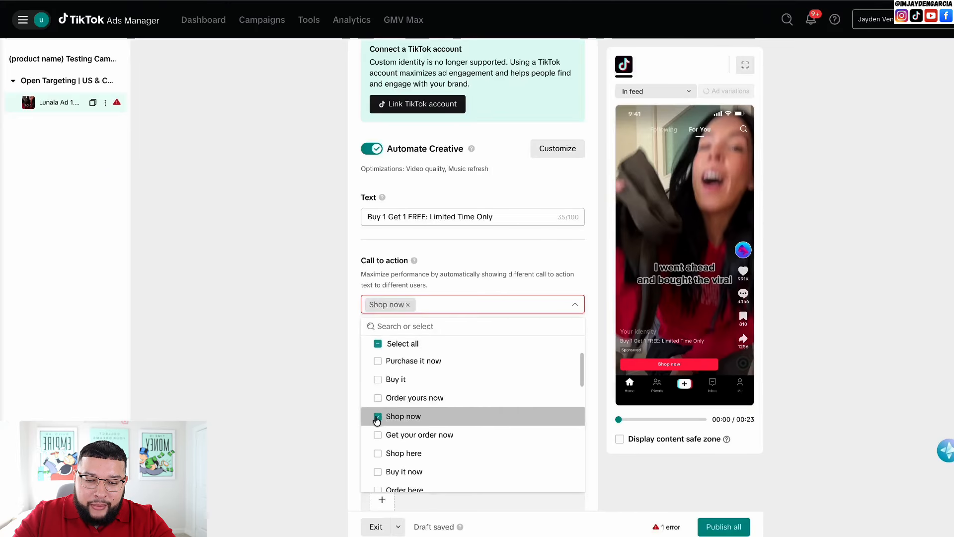
left_click(378, 451)
left_click(379, 475)
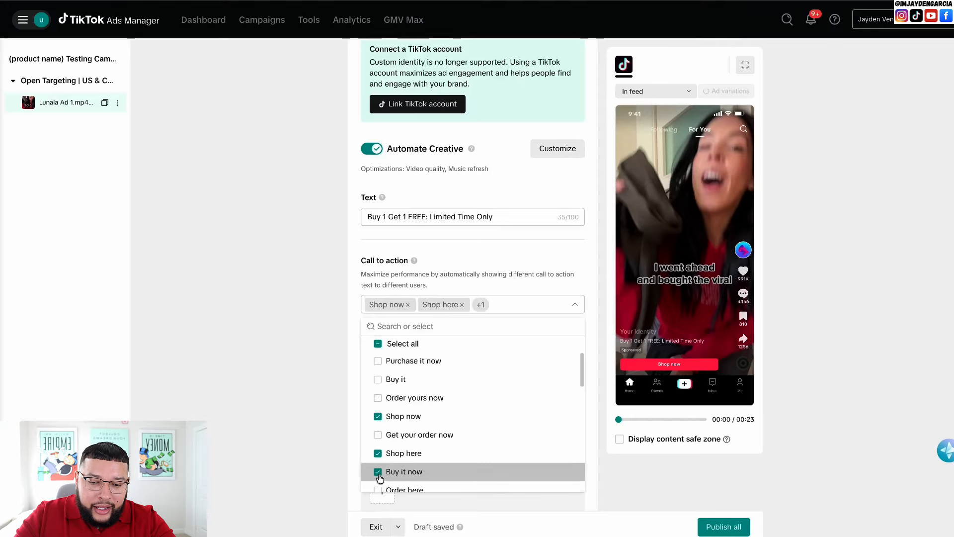
left_click(378, 361)
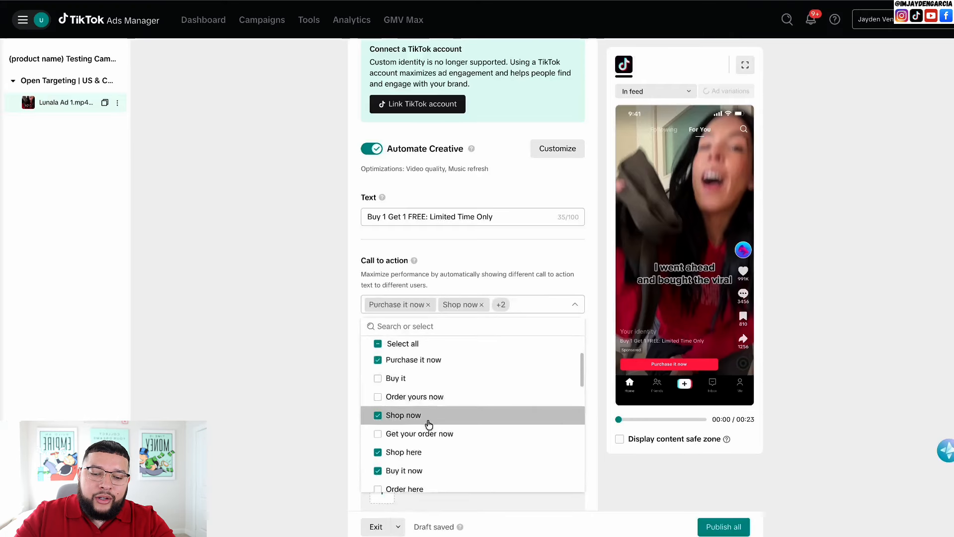
scroll(429, 424, "down", 2)
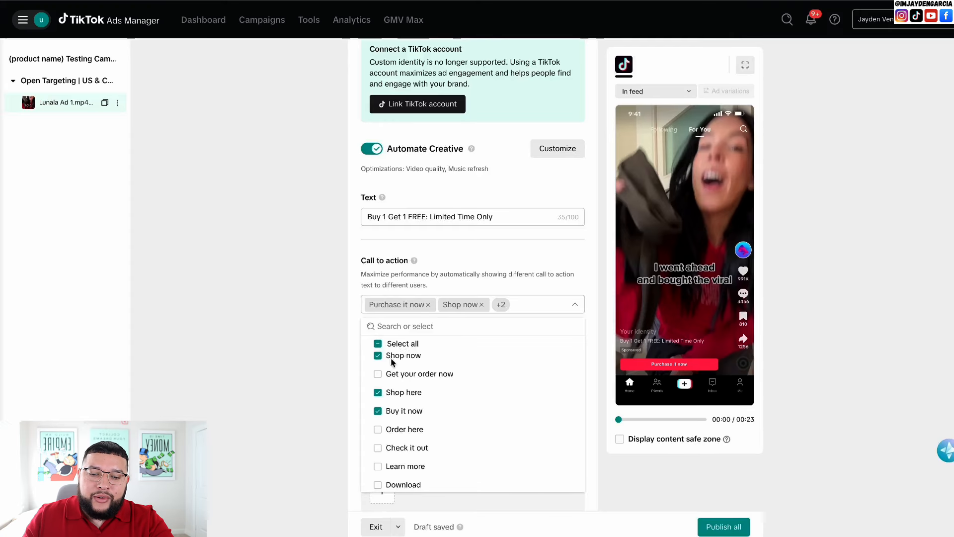
scroll(386, 428, "down", 5)
scroll(386, 431, "up", 4)
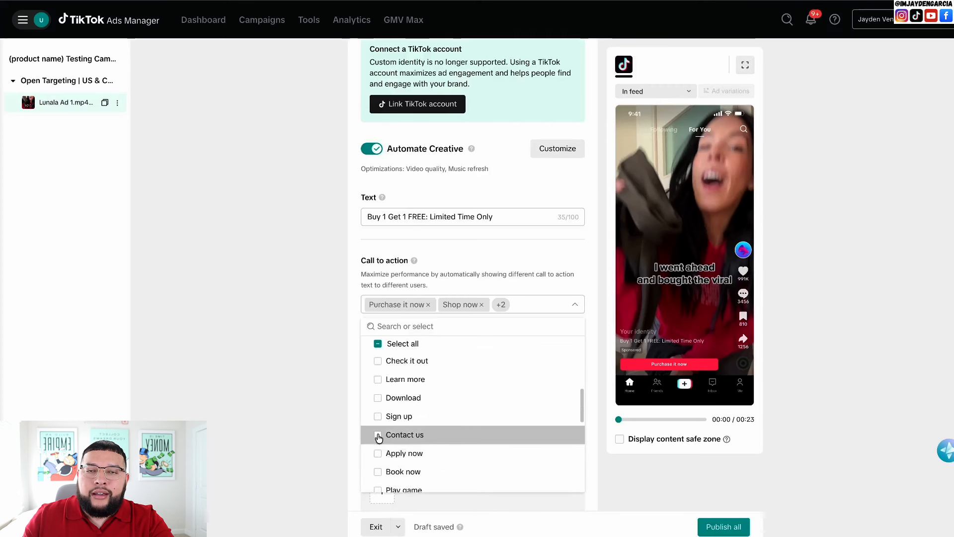
Set the product information to tag a product from the connected store and view the specific products available from Kelora.
left_click(378, 435)
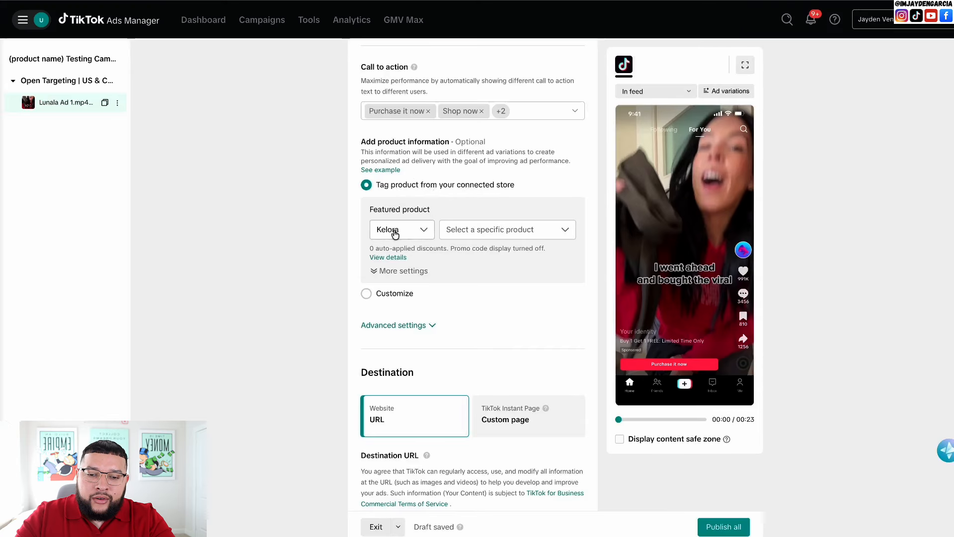
left_click(487, 230)
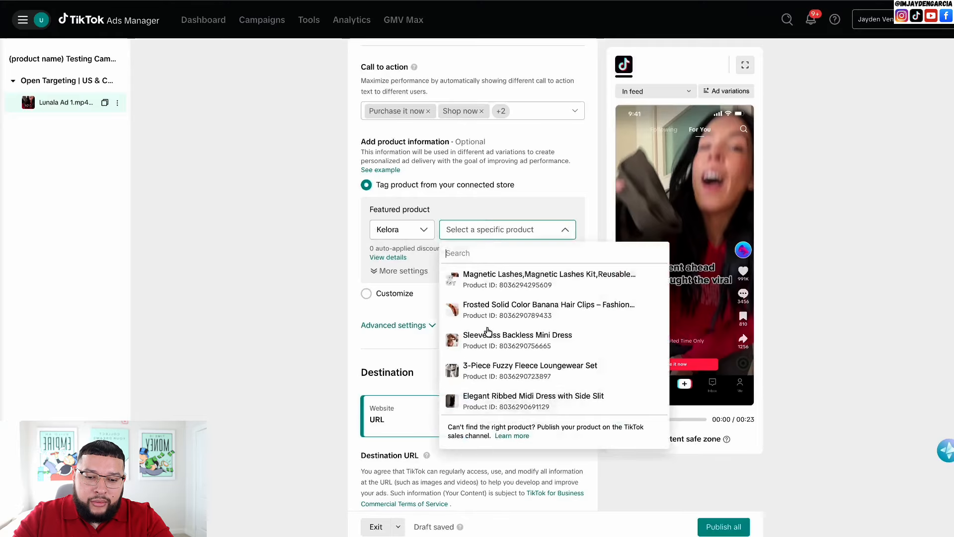
left_click(323, 367)
Review the ad's interactive add-ons, destination URL, AI-generated content, authorization and tracking settings.
scroll(359, 318, "down", 1)
scroll(359, 318, "down", 4)
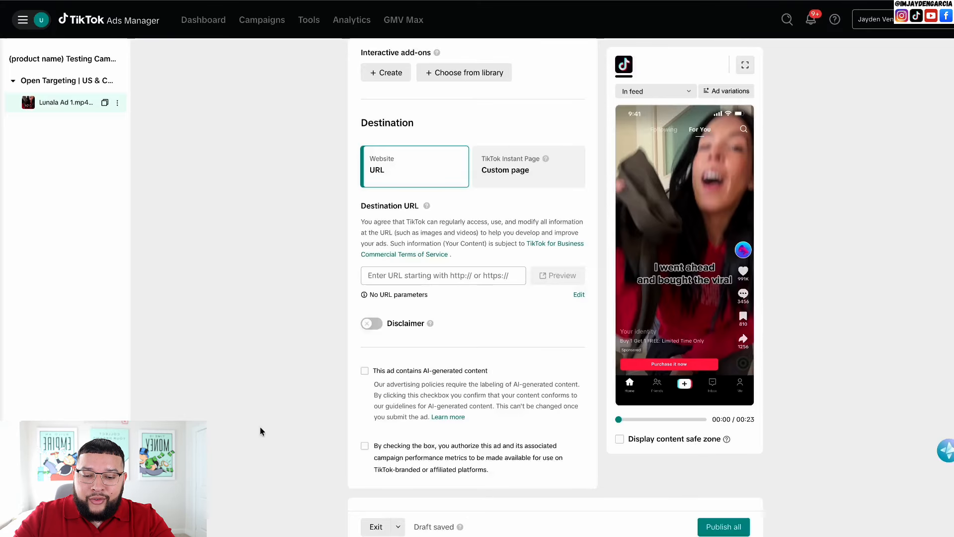
scroll(313, 438, "down", 3)
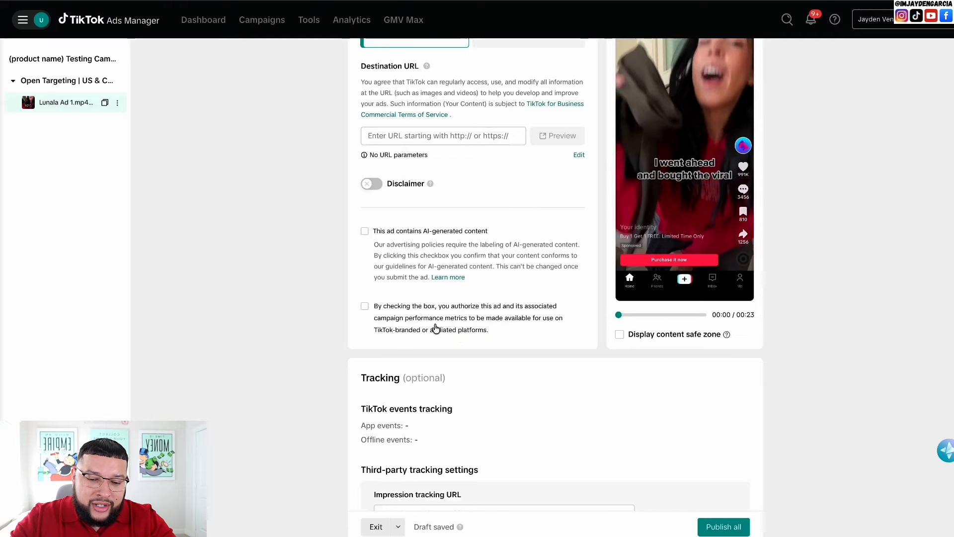
scroll(435, 324, "down", 4)
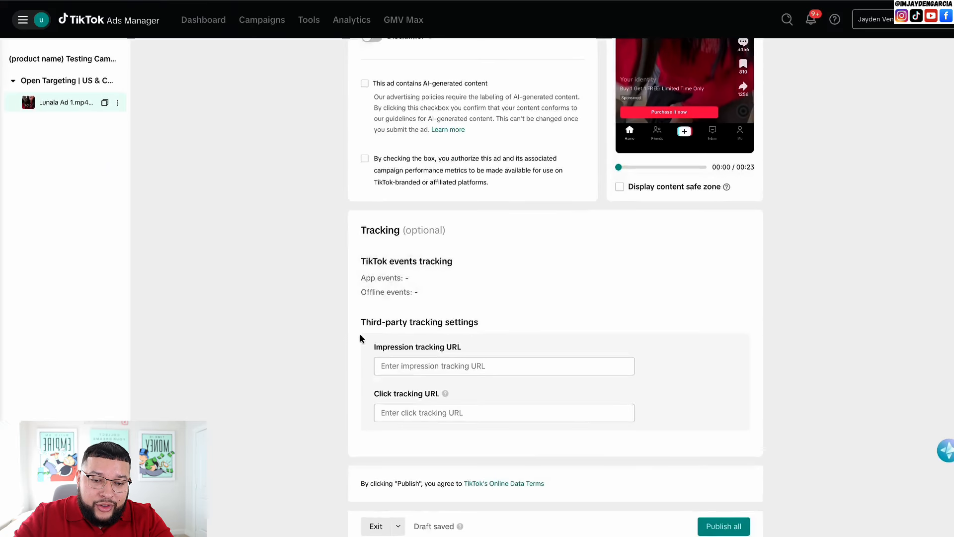
Replace the date and time in the ad name with "Video Ad 1", keeping the Creative name tag.
scroll(361, 337, "up", 10)
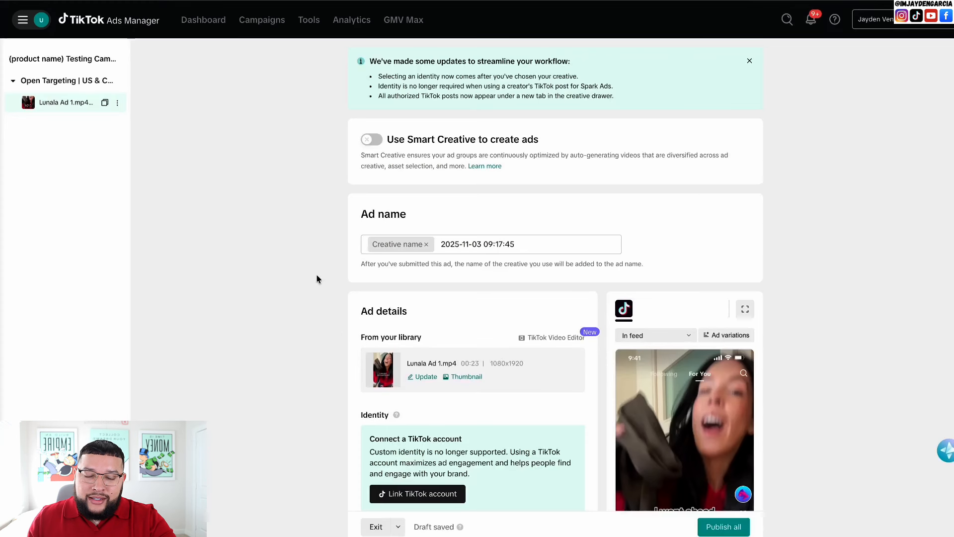
triple_click(489, 242)
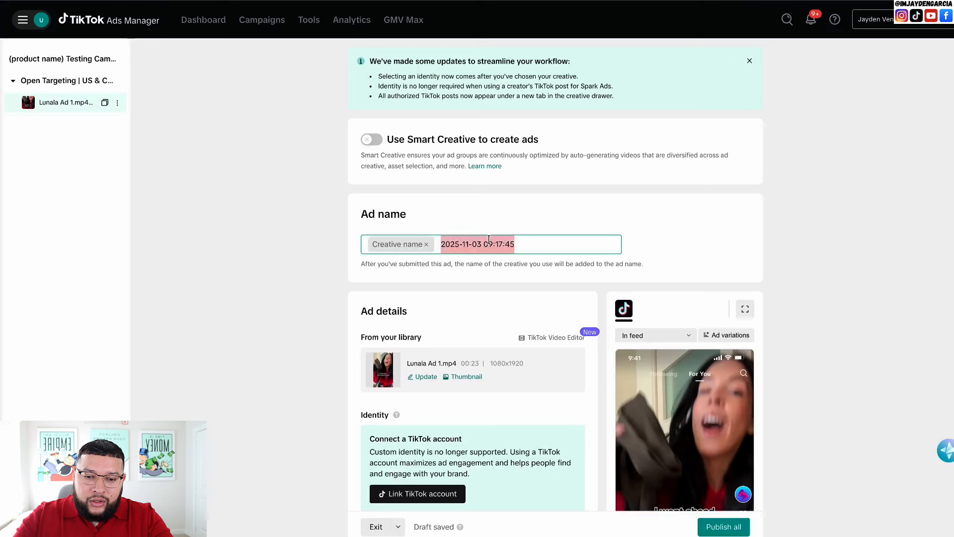
type("Video Ad 1")
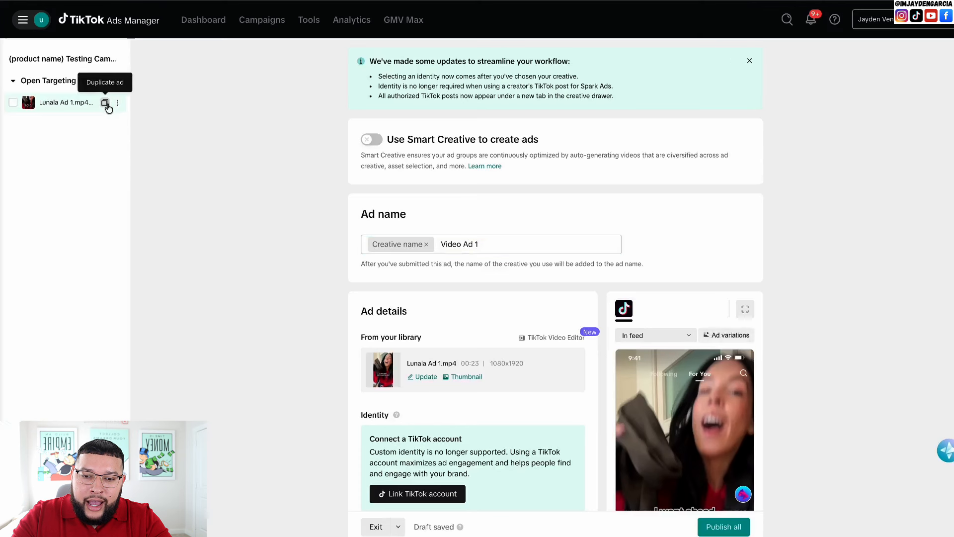
Duplicate the Lunala Ad 1 video ad in the Open Targeting ad group with 2 copies.
left_click(105, 104)
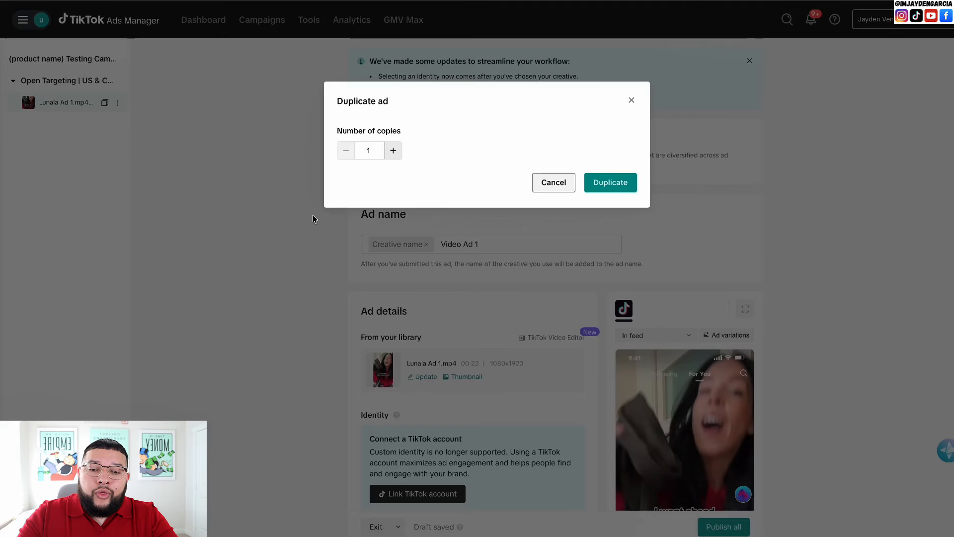
left_click(392, 150)
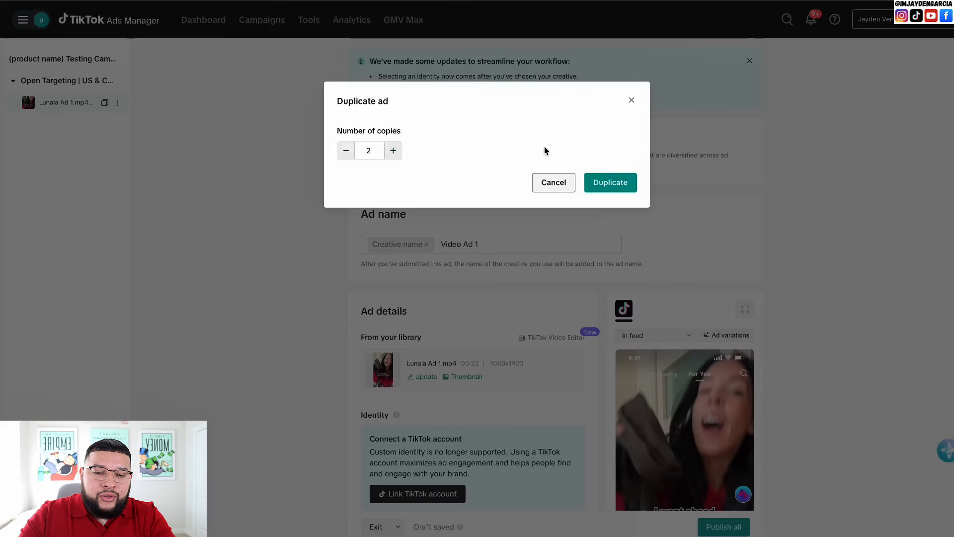
left_click(601, 182)
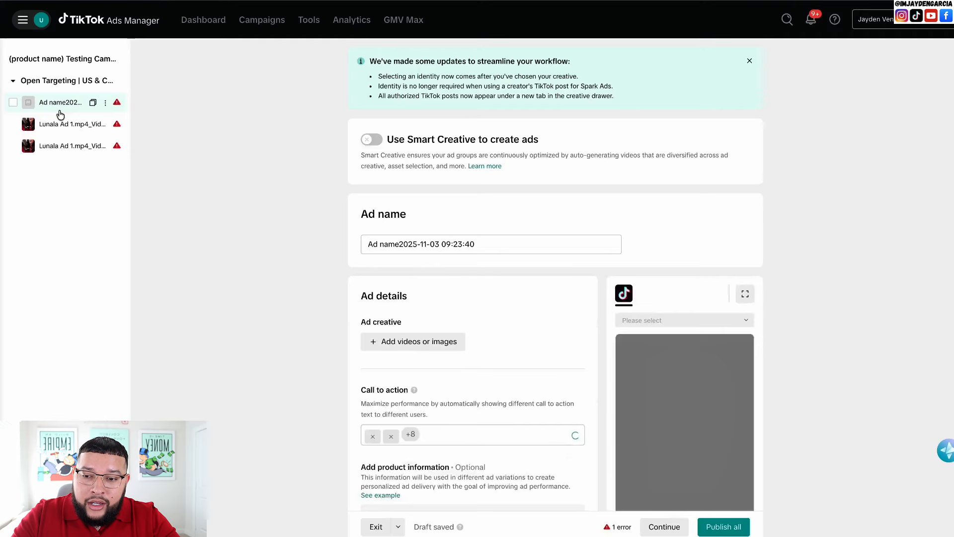
Rename the second ad in the ad group to "Video 2" and view its creative library without adding a video.
left_click(66, 122)
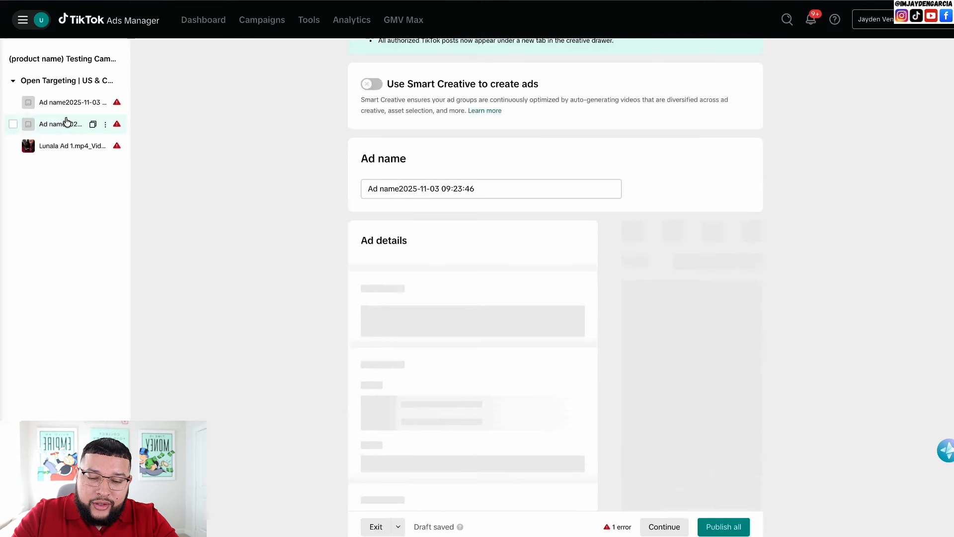
left_click(432, 191)
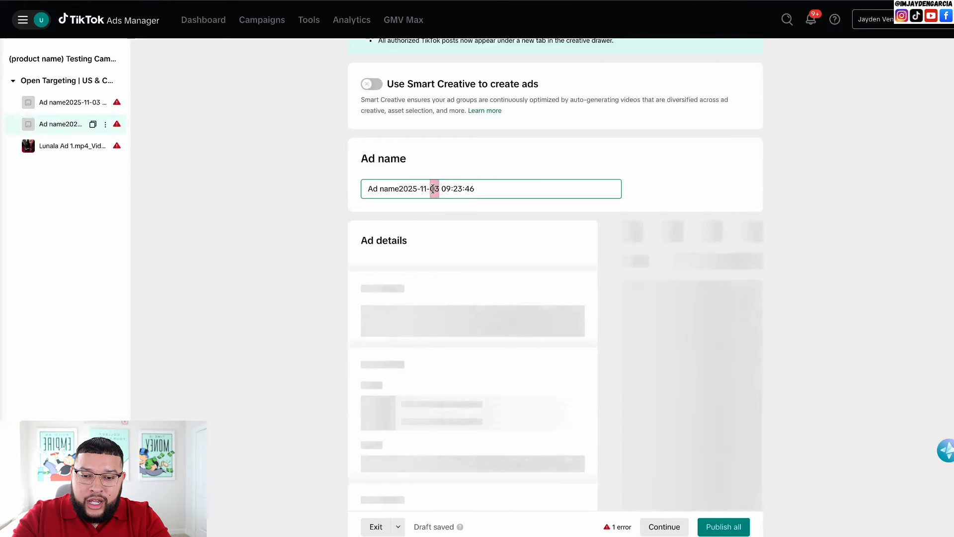
type("Video")
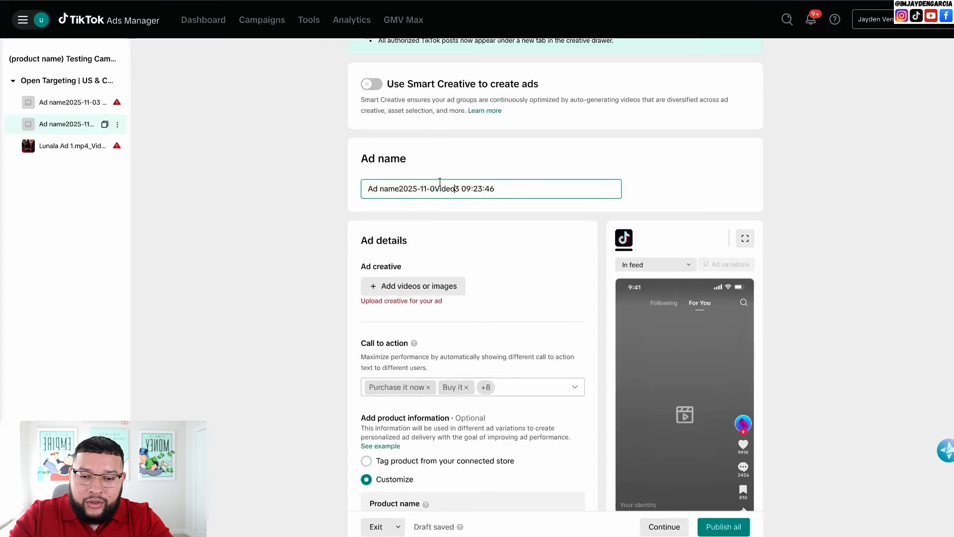
triple_click(445, 188)
type("Video 2")
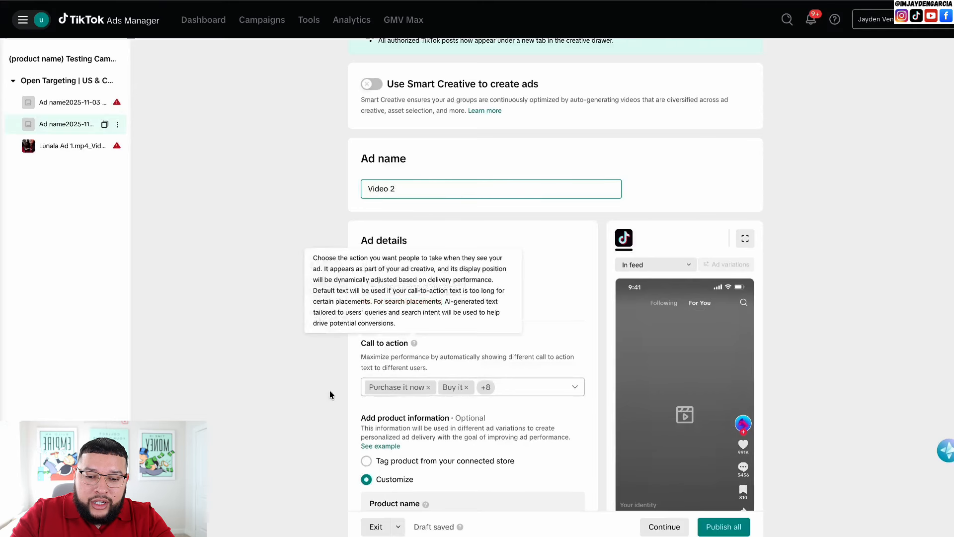
scroll(330, 394, "down", 1)
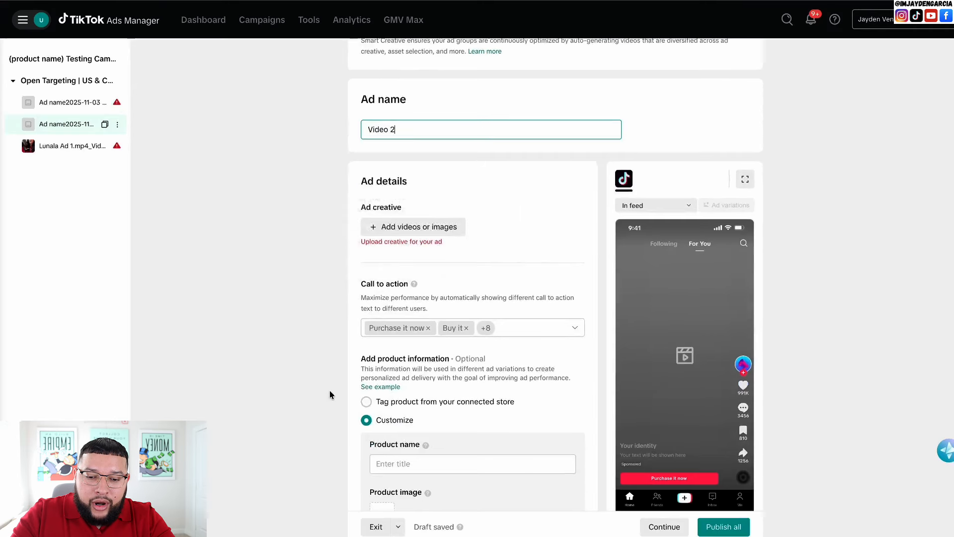
left_click(410, 230)
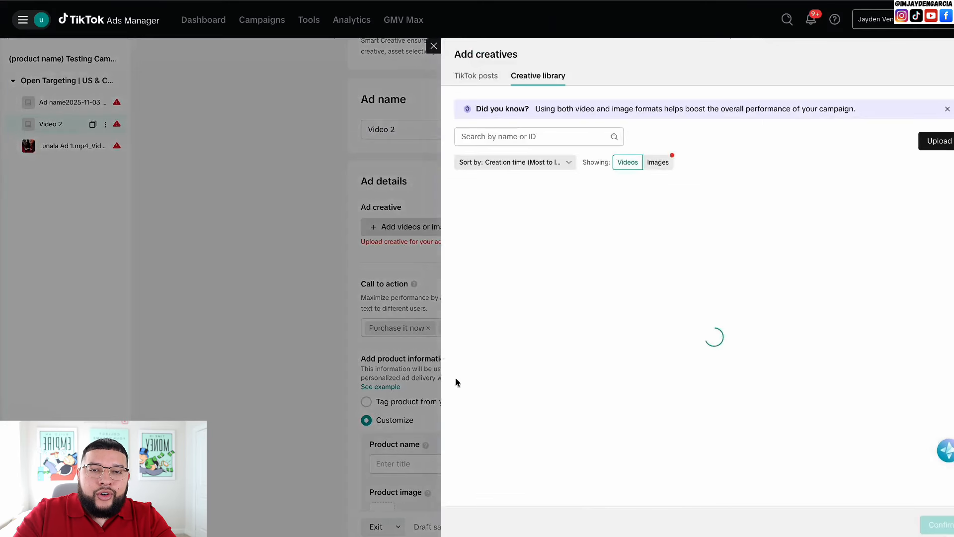
left_click(433, 46)
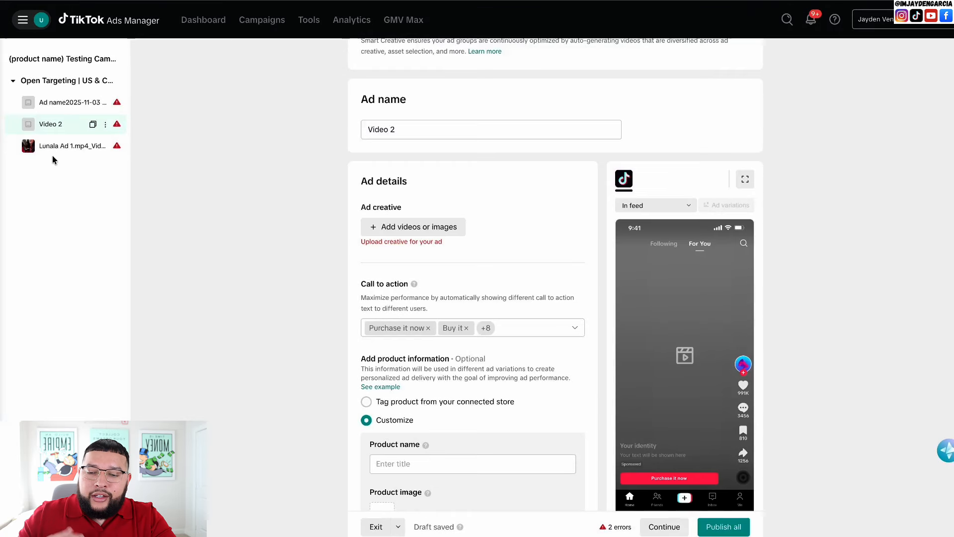
Rename the first ad in the ad group to "Video 3" and view its creative library without adding a video.
left_click(59, 104)
double_click(376, 183)
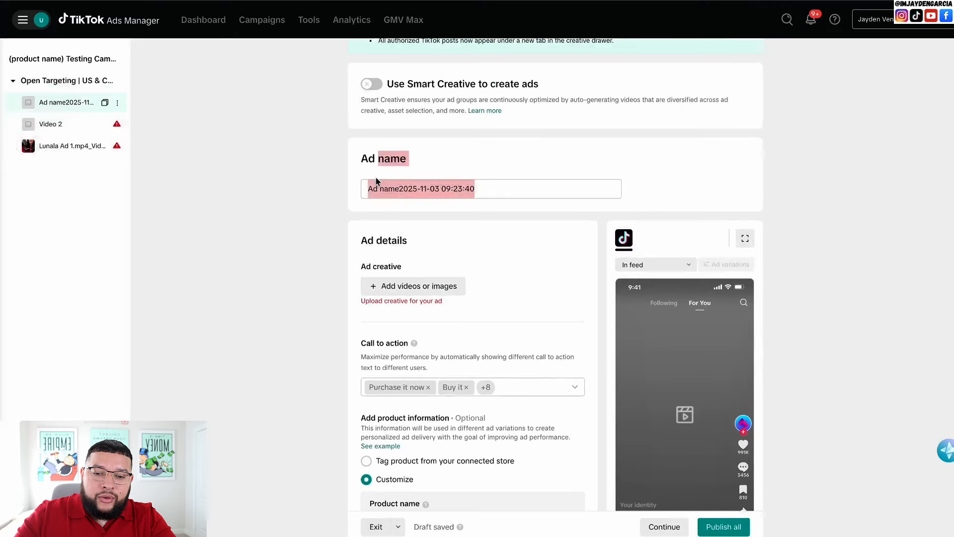
left_click(376, 185)
triple_click(376, 184)
type("Video 3")
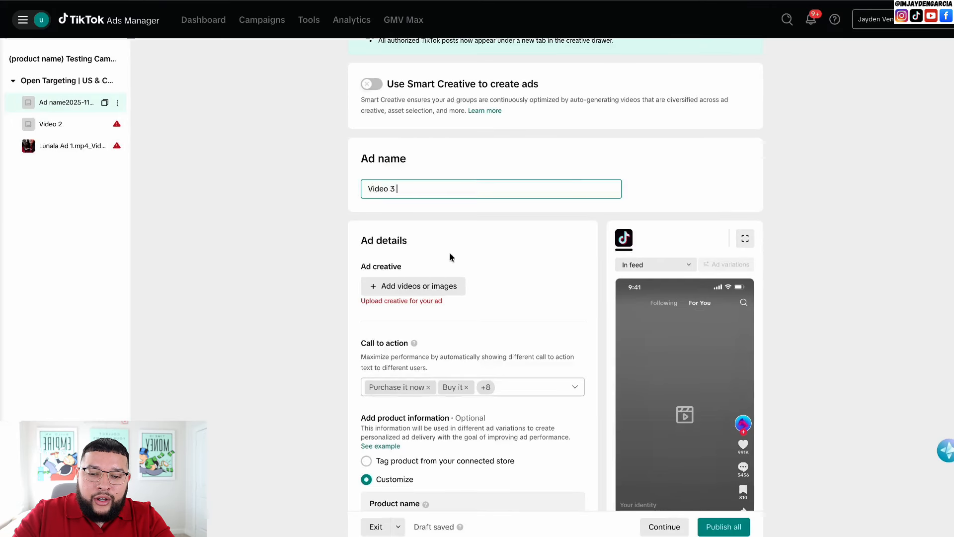
left_click(406, 288)
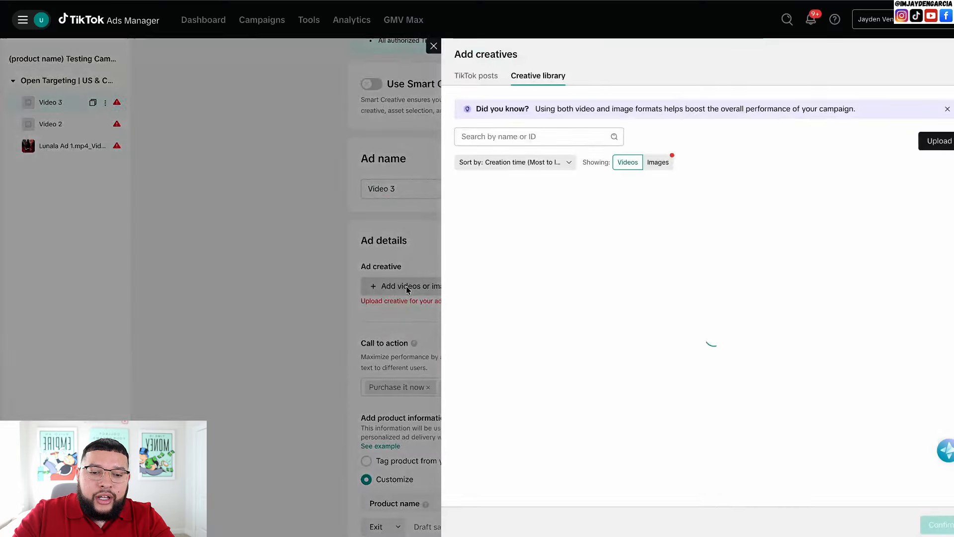
left_click(434, 46)
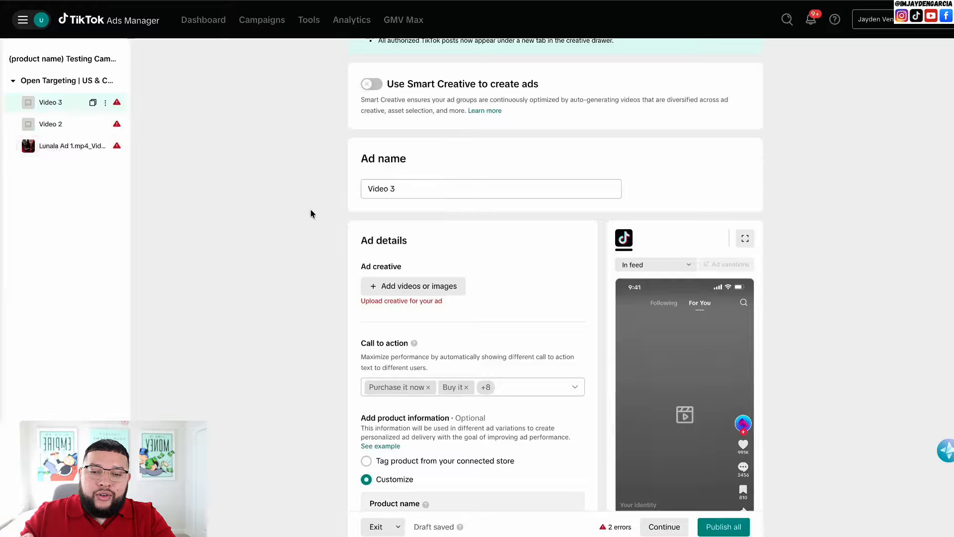
scroll(409, 256, "down", 5)
scroll(410, 255, "down", 10)
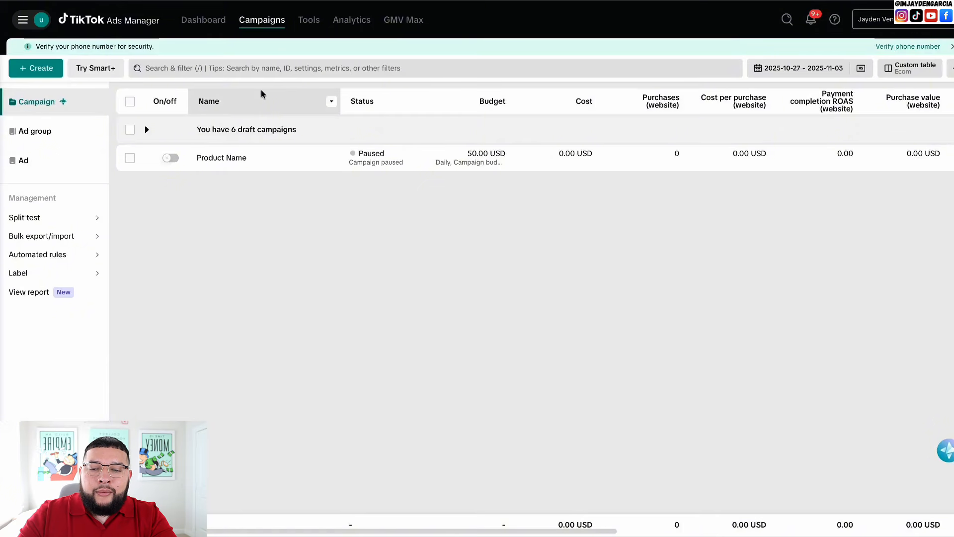
Open the ad account's finance payment page and dismiss the automatic payment upgrade offer.
mouse_move(307, 30)
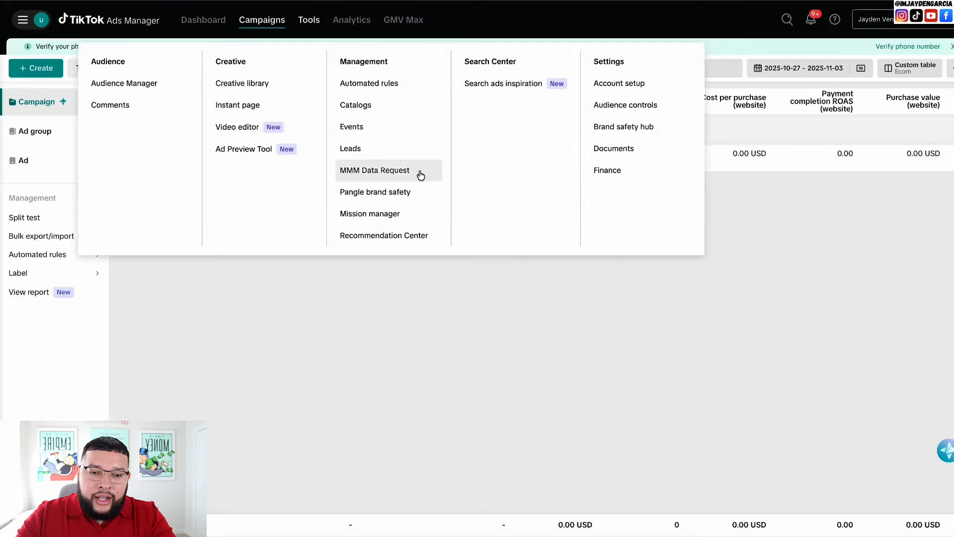
left_click(621, 84)
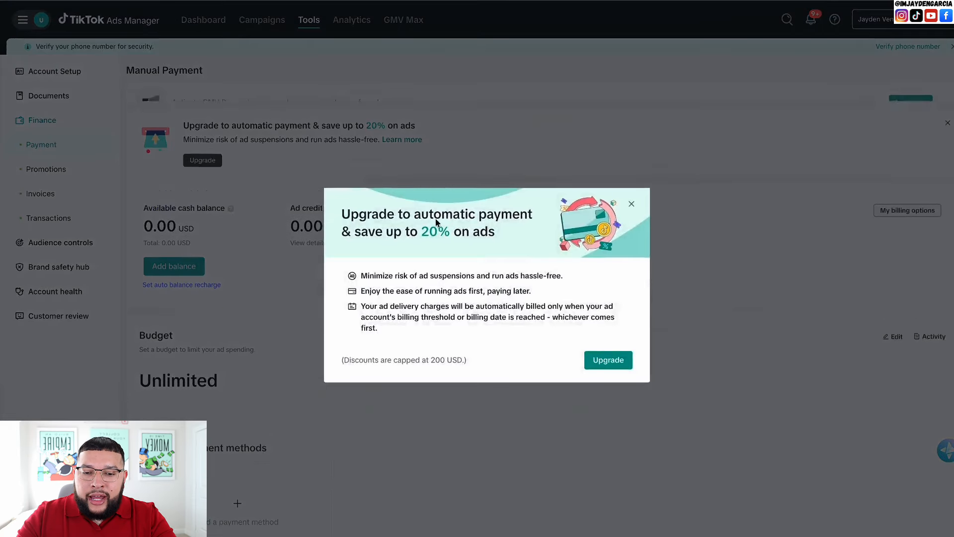
left_click(631, 205)
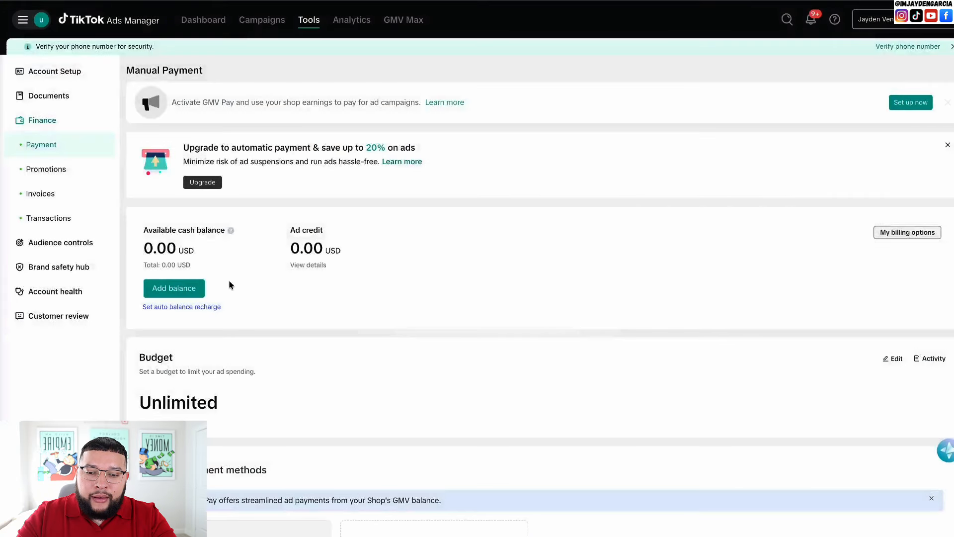